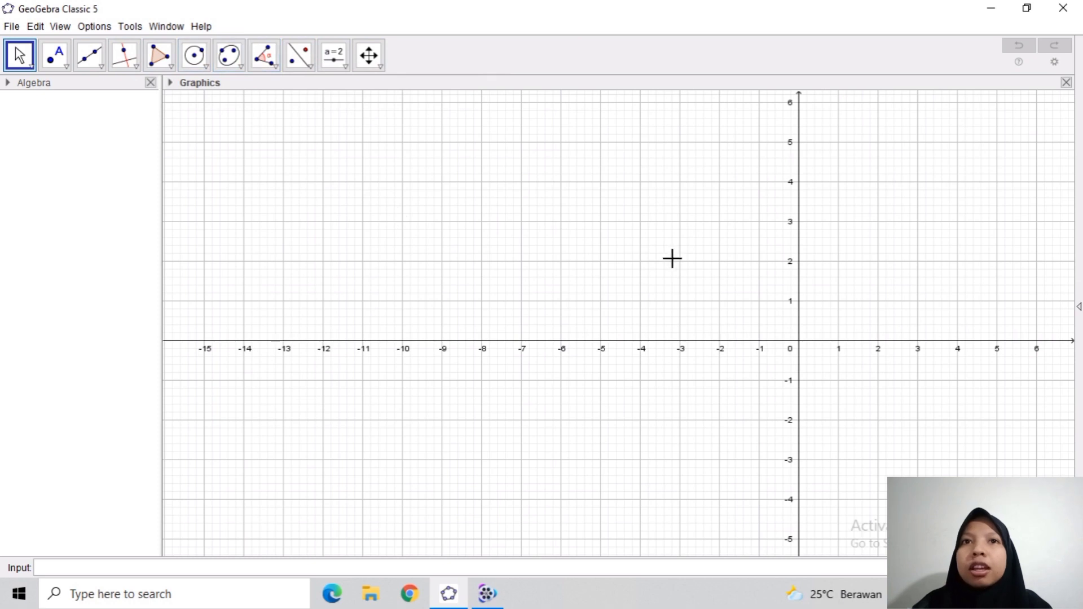
pyautogui.scroll(-2, 674, 334)
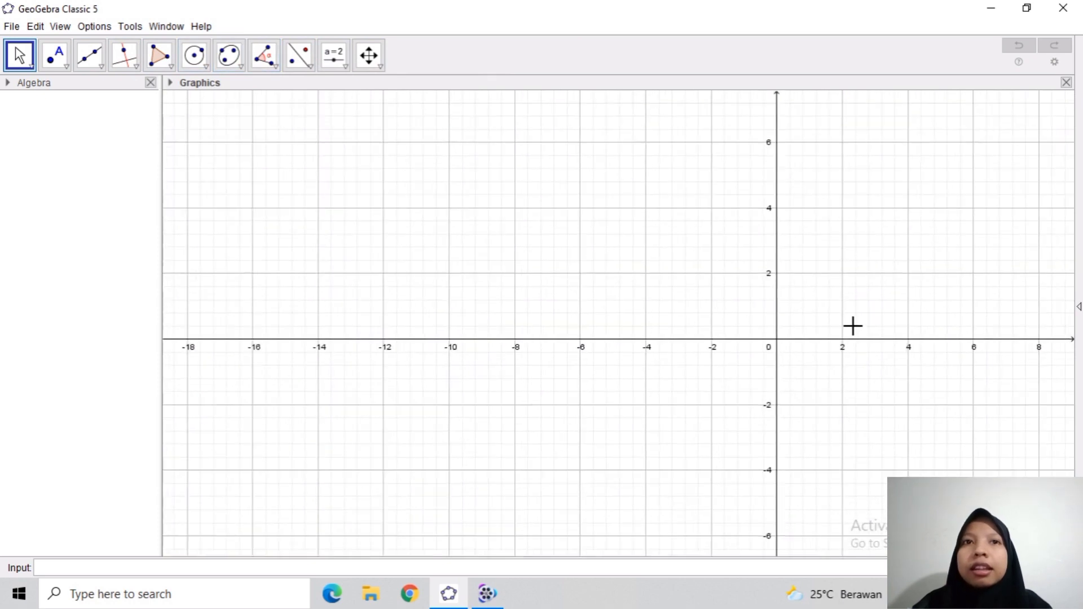
pyautogui.scroll(-3, 824, 327)
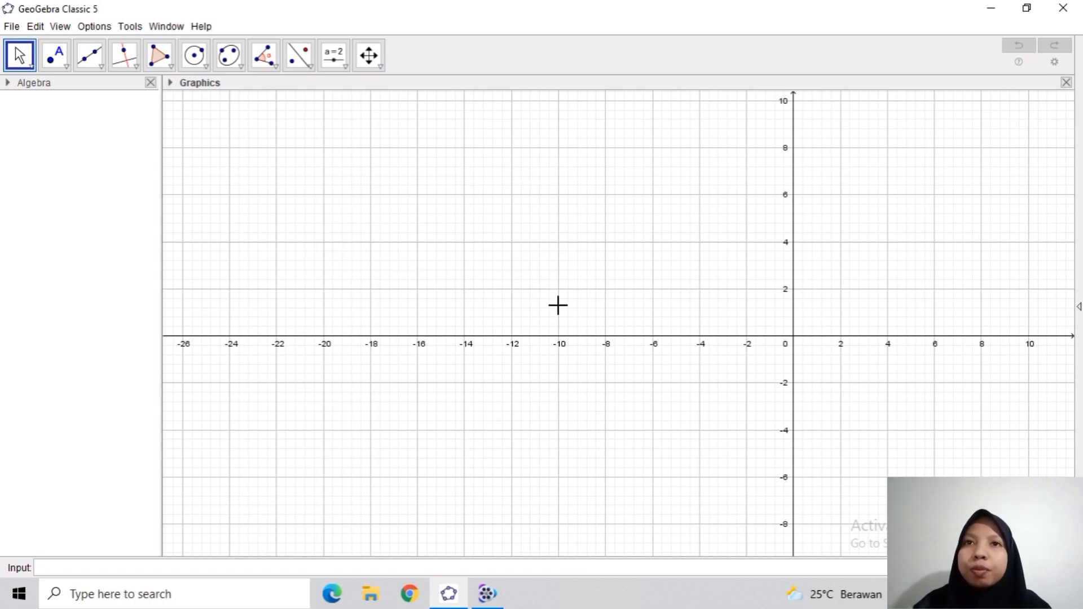
pyautogui.moveTo(556, 304); pyautogui.dragTo(382, 360)
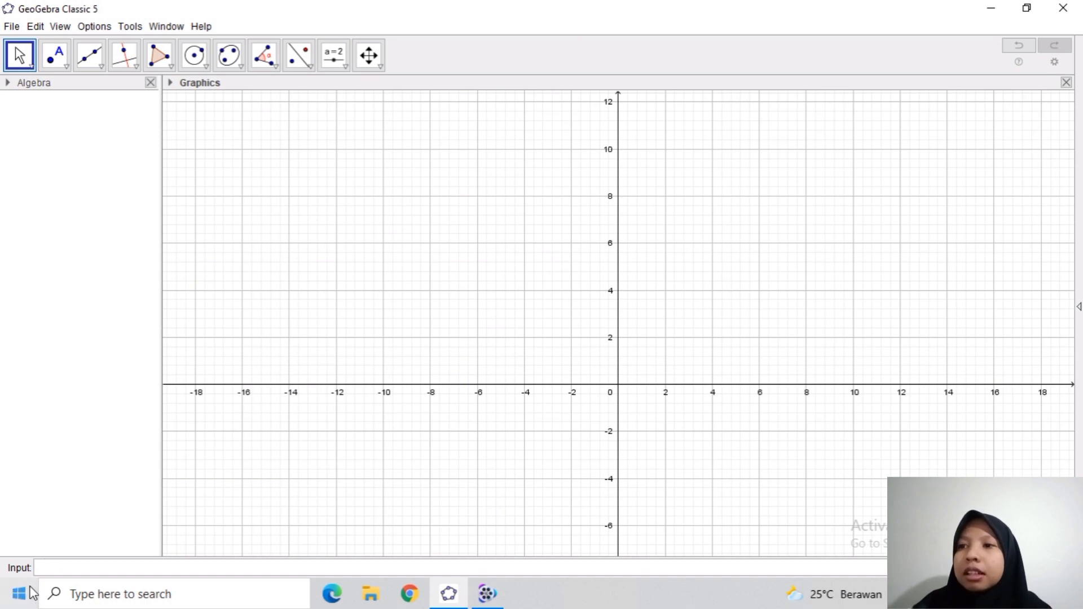
pyautogui.click(11, 26)
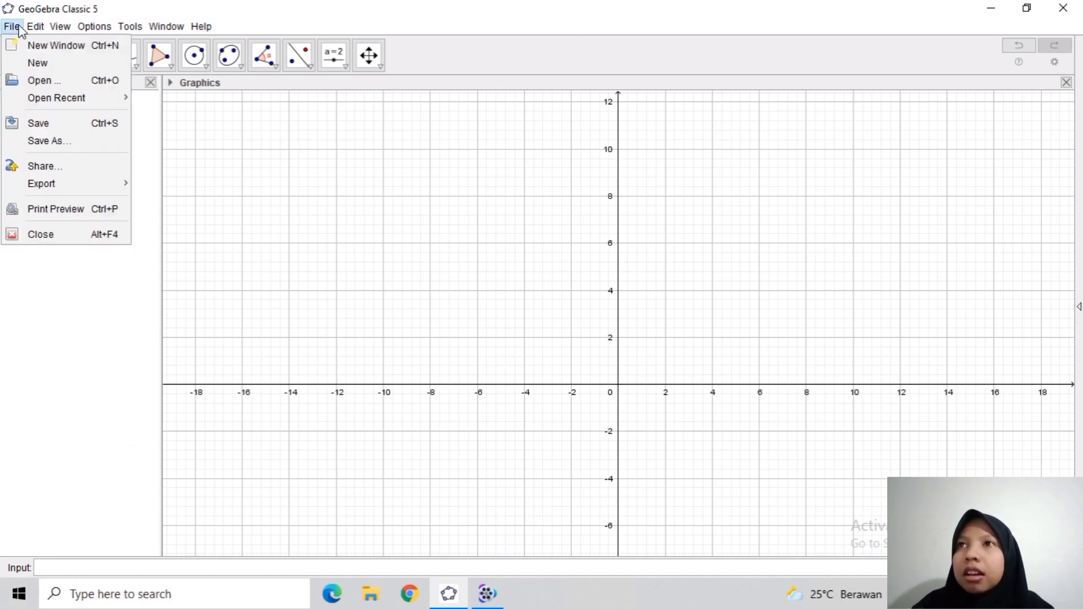
pyautogui.click(31, 27)
pyautogui.click(11, 27)
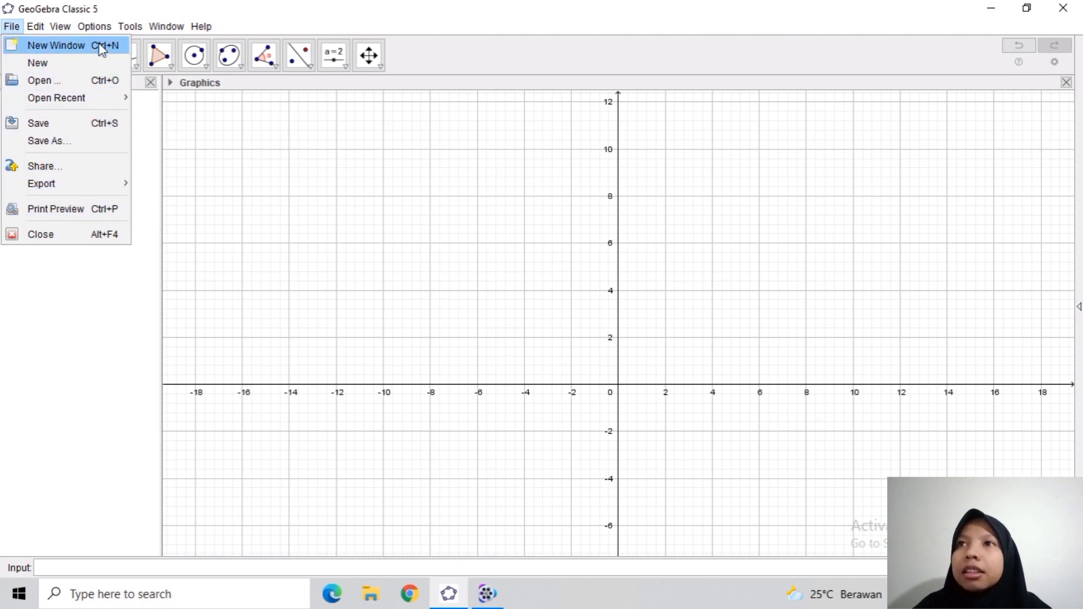
pyautogui.moveTo(31, 35)
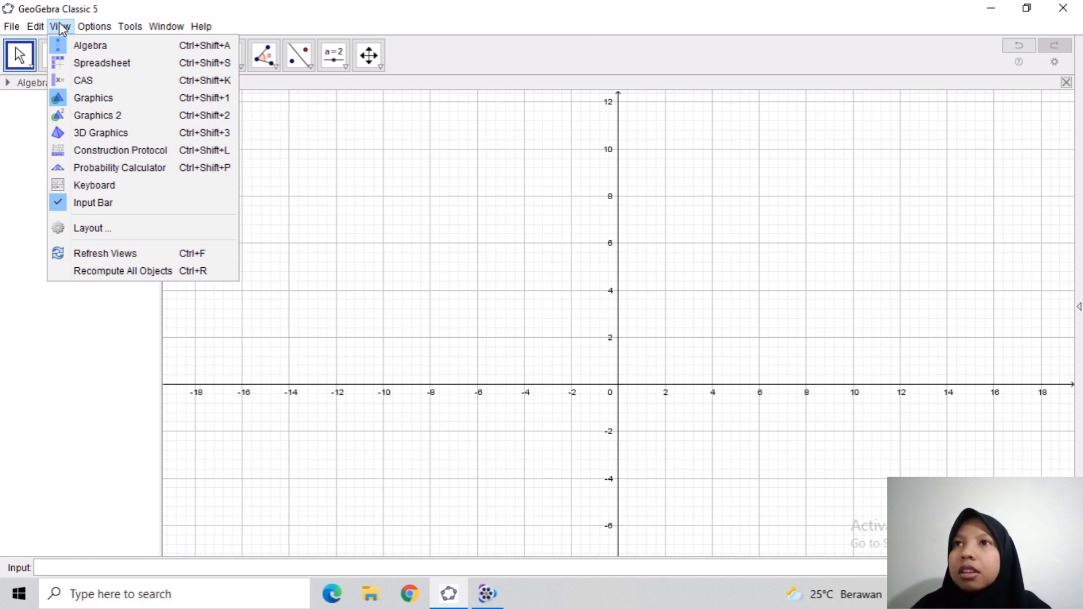
pyautogui.click(61, 28)
pyautogui.click(61, 31)
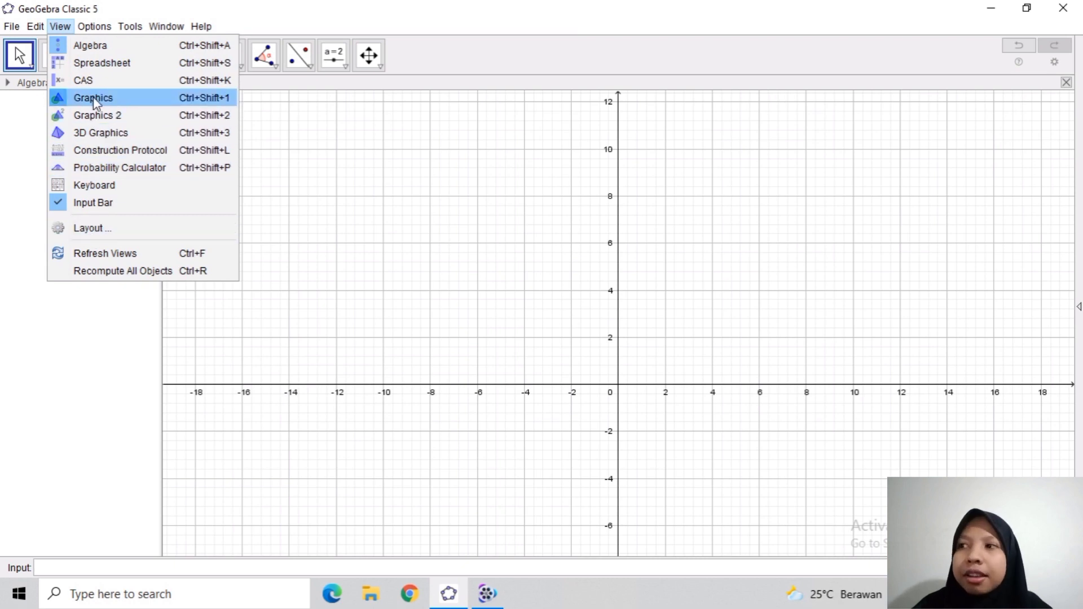
# Try to change the interface language, choosing from the languages in the E - I group.
pyautogui.moveTo(94, 28)
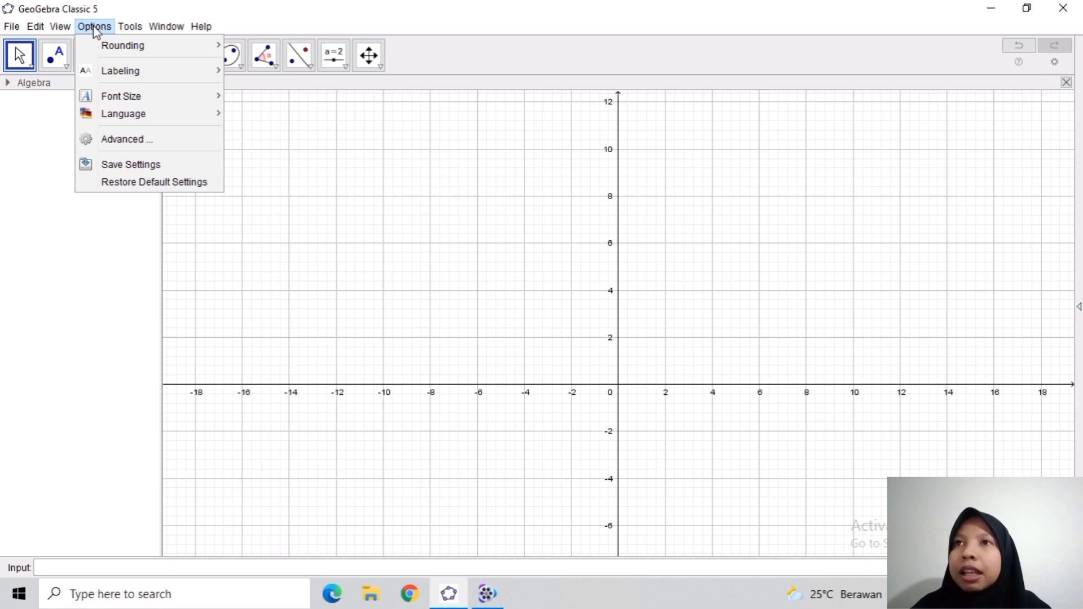
pyautogui.moveTo(131, 55)
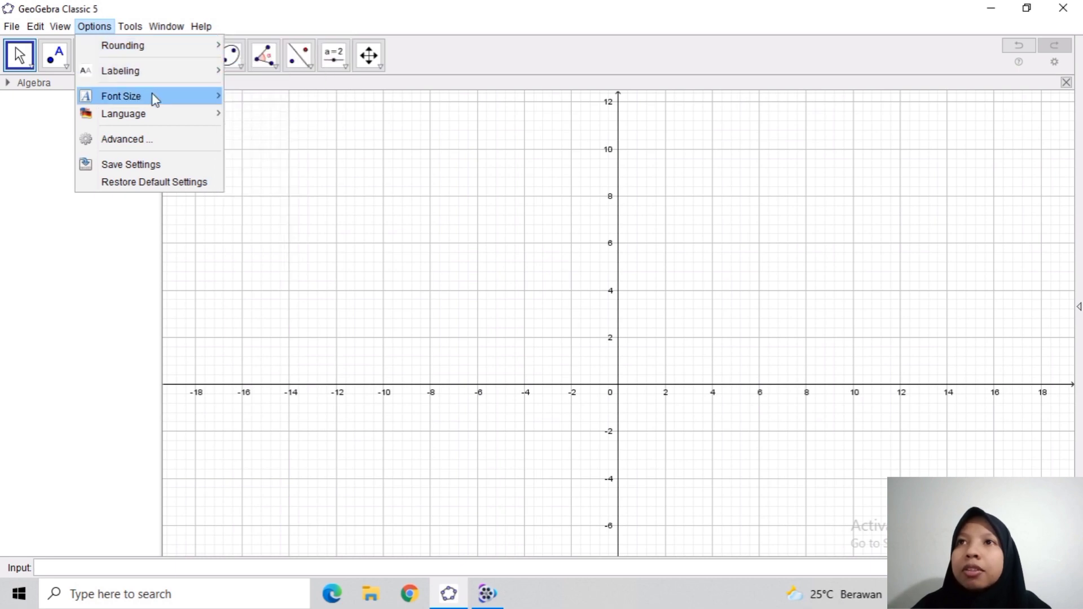
pyautogui.moveTo(135, 119)
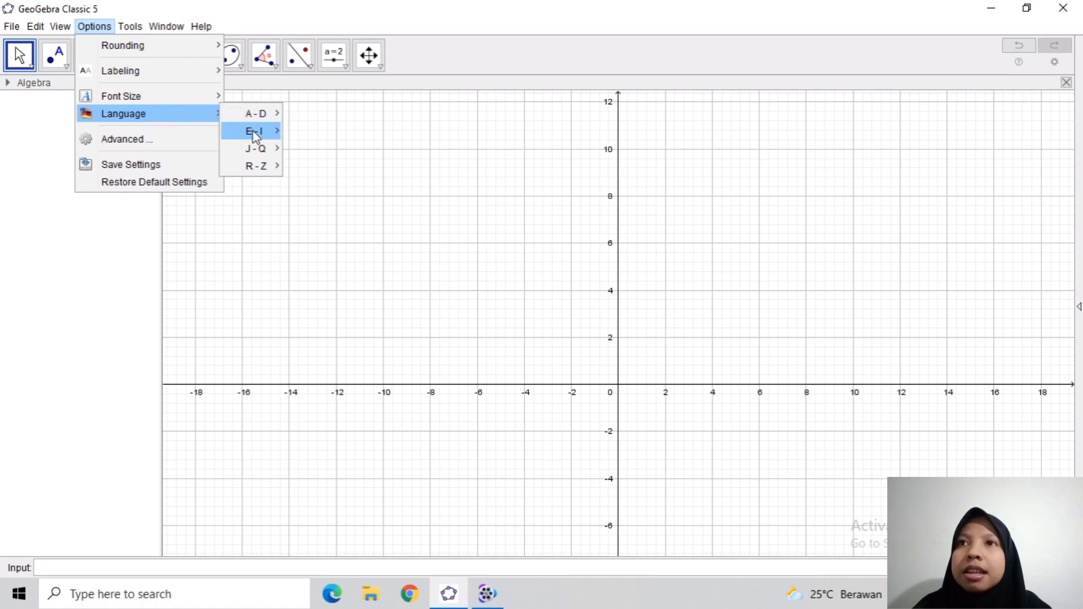
pyautogui.moveTo(257, 137)
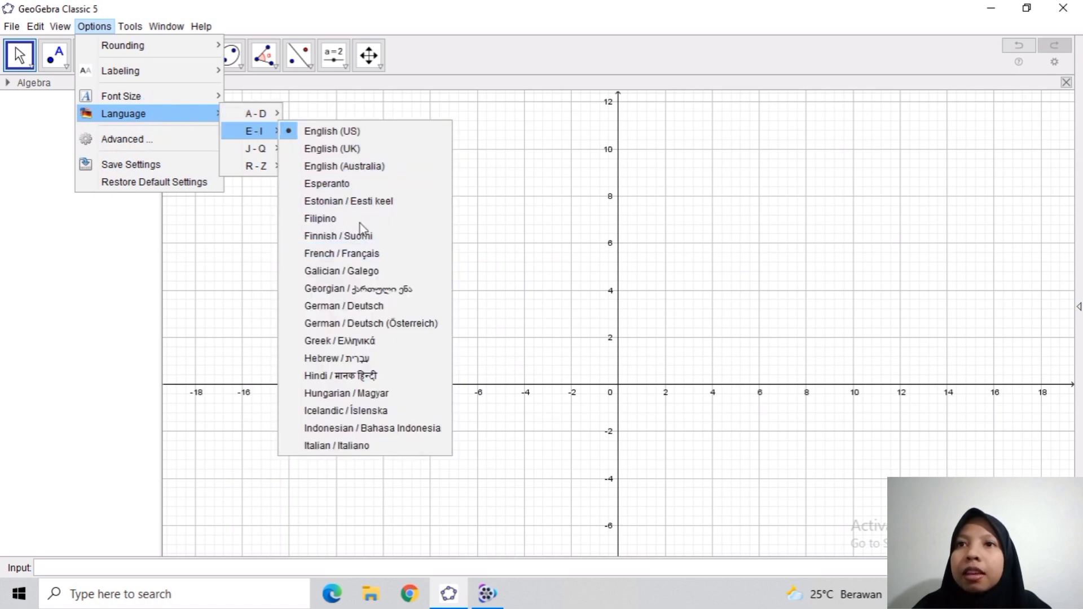
pyautogui.click(353, 358)
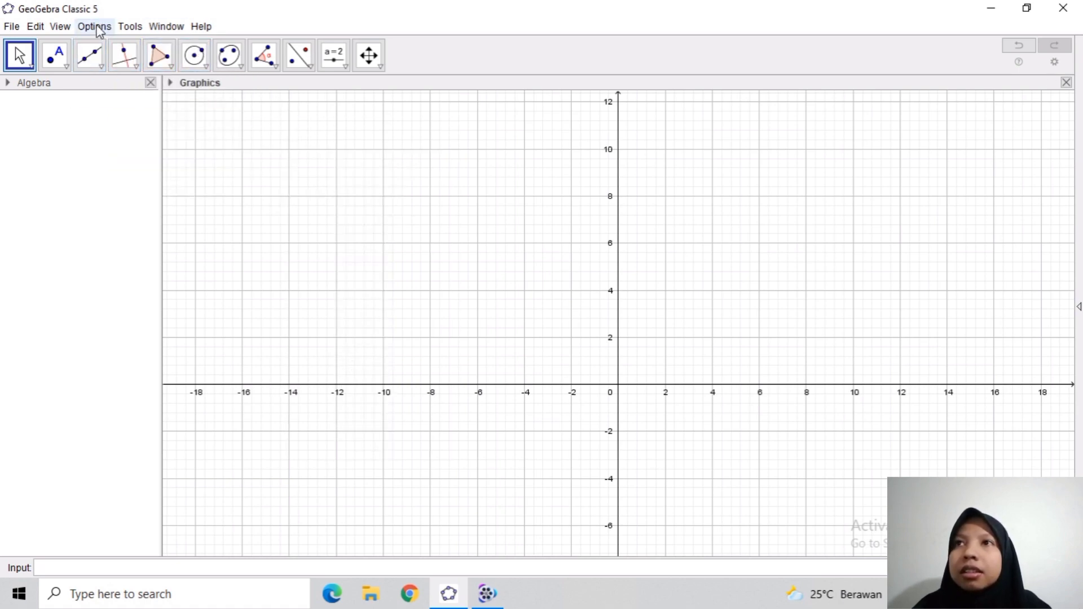
# Set the interface language to Indonesian / Bahasa Indonesia.
pyautogui.click(60, 28)
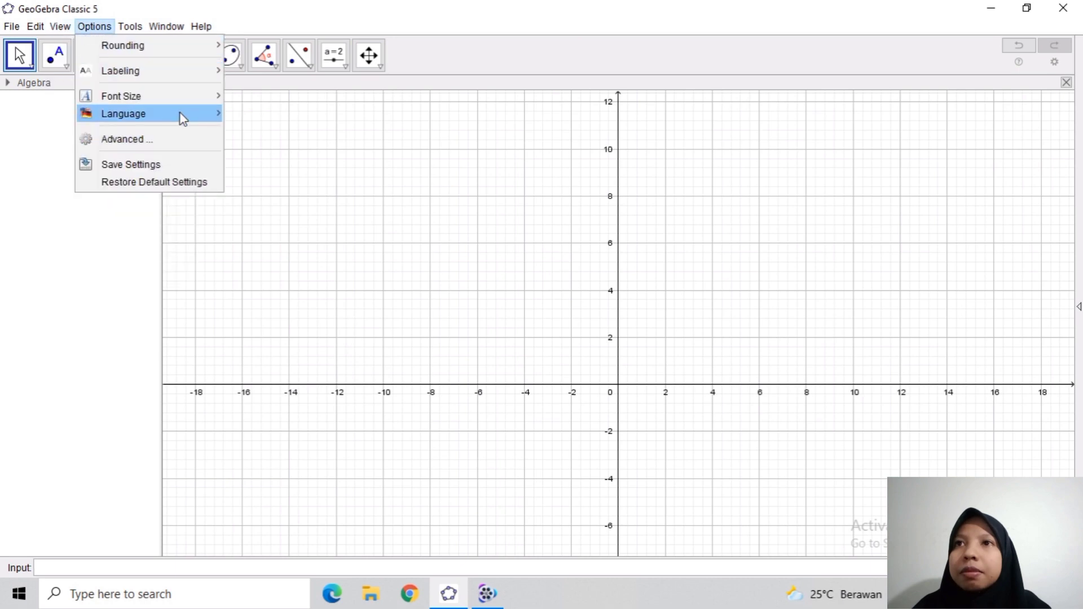
pyautogui.moveTo(191, 117)
pyautogui.moveTo(258, 132)
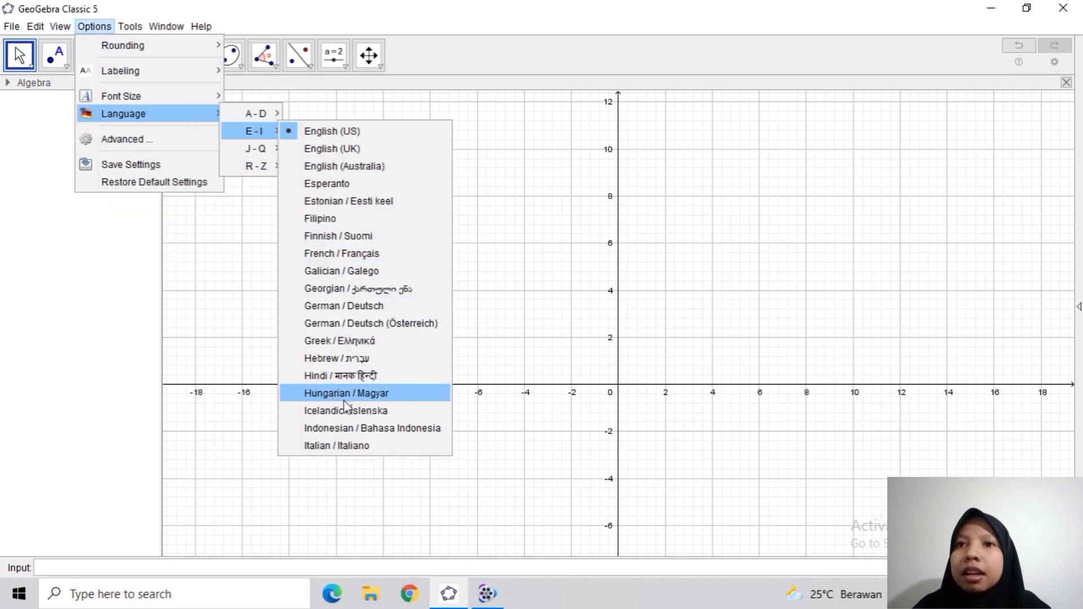
pyautogui.click(362, 429)
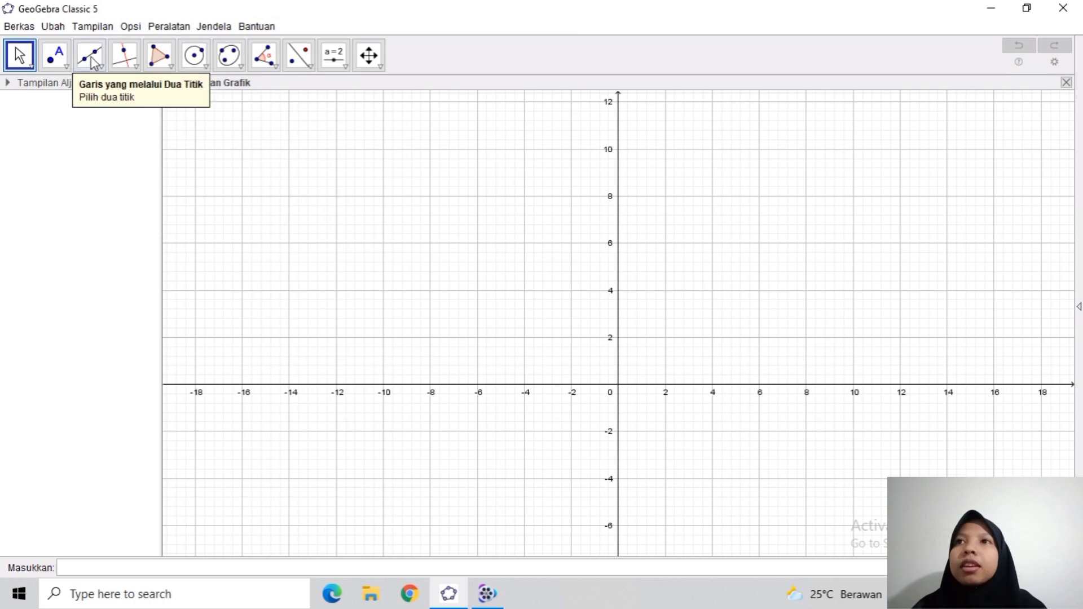
pyautogui.click(129, 28)
pyautogui.press('Escape')
pyautogui.click(160, 29)
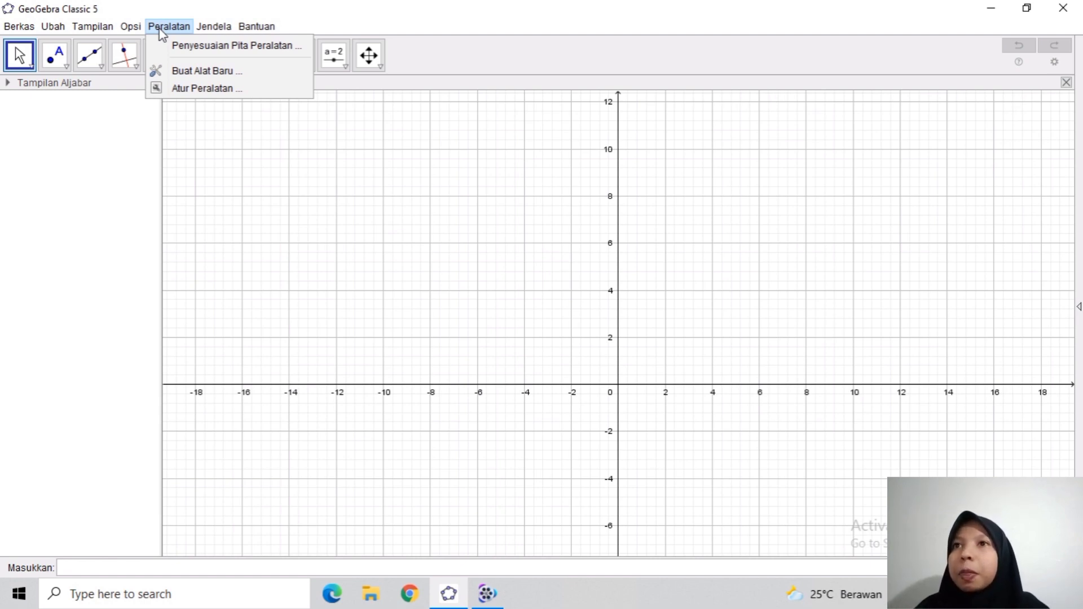
pyautogui.moveTo(200, 34)
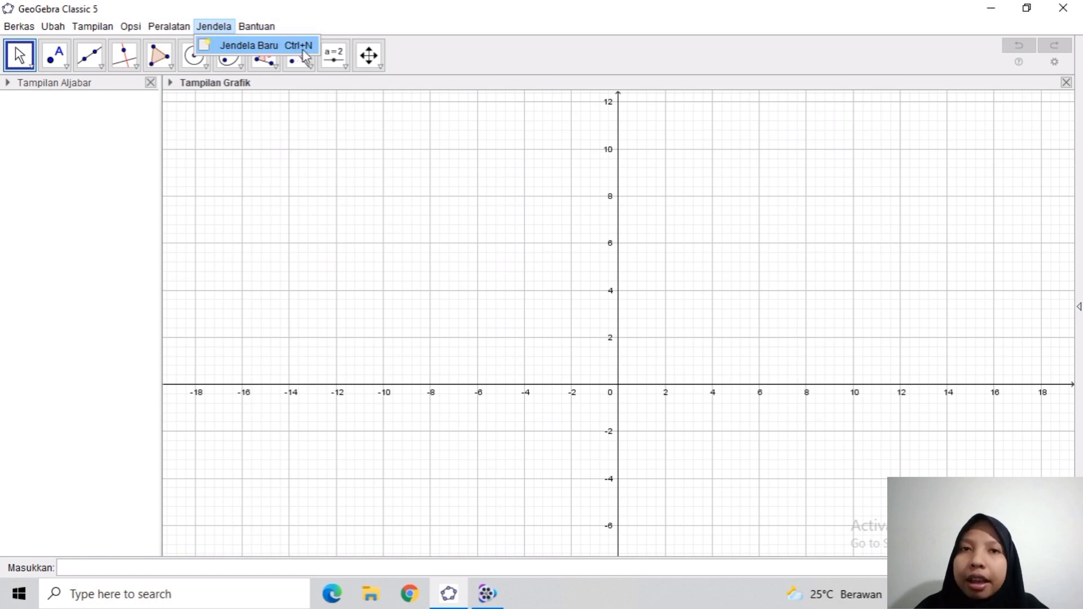
pyautogui.moveTo(253, 27)
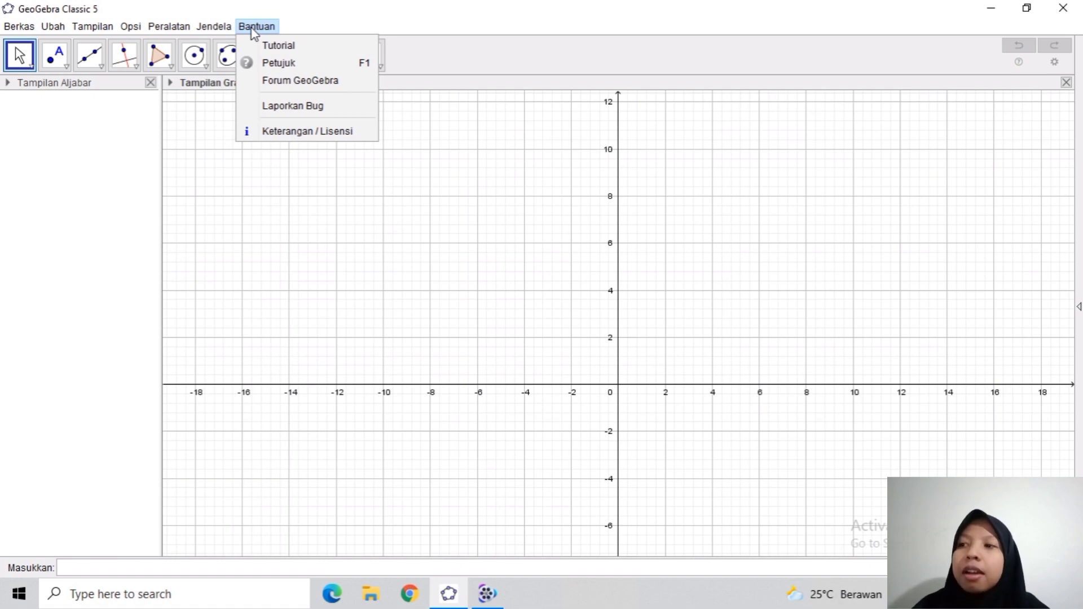
pyautogui.click(251, 29)
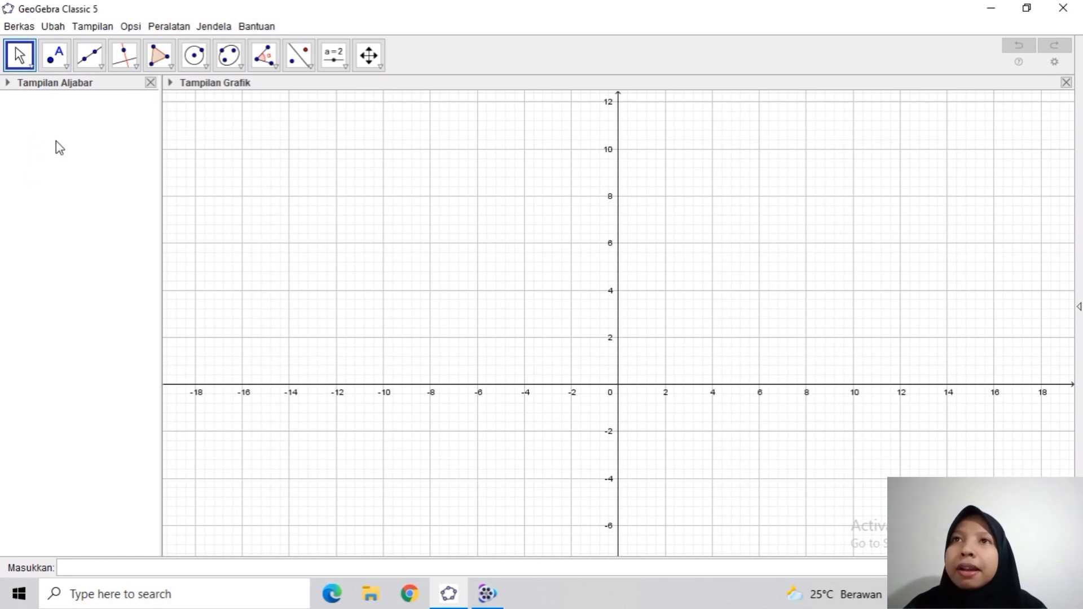
# Examine the available tools for moving and freehand drawing, for lines, segments and vectors, and for perpendicular, parallel and tangent lines.
pyautogui.click(17, 49)
pyautogui.click(21, 56)
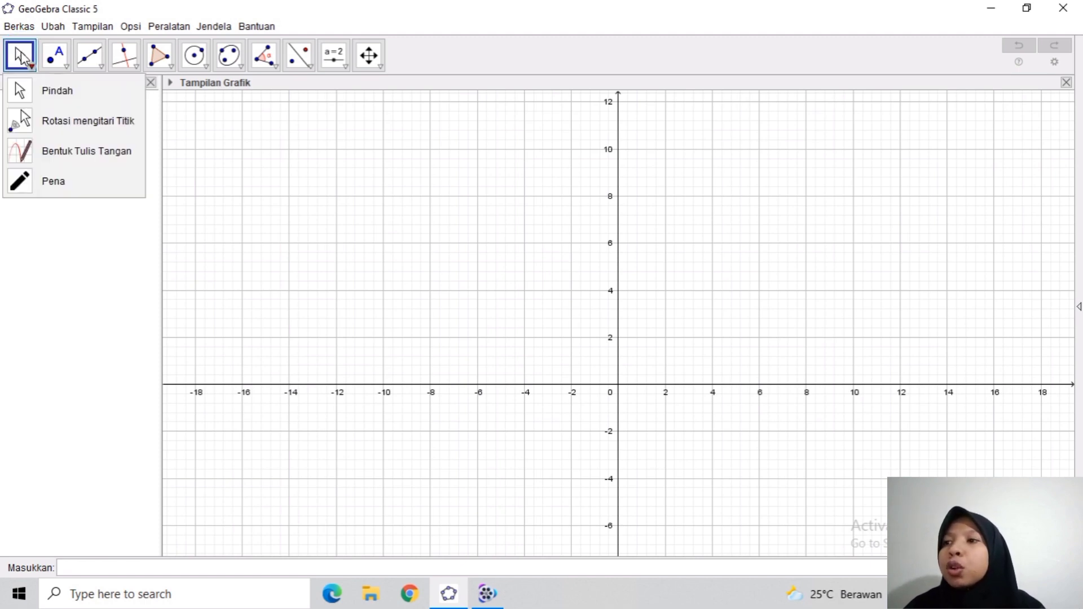
pyautogui.click(26, 56)
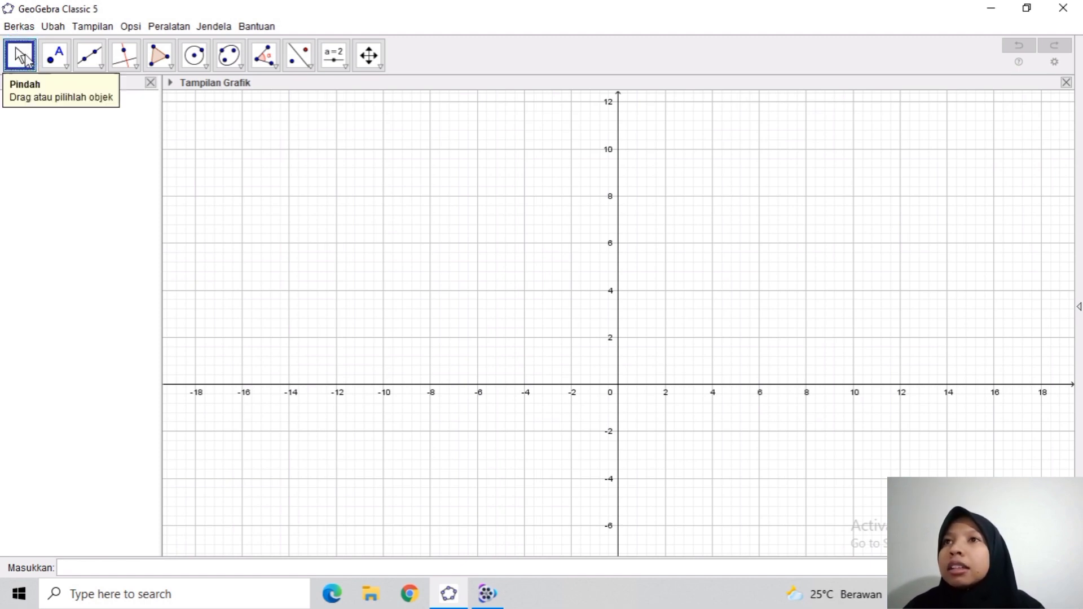
pyautogui.click(23, 59)
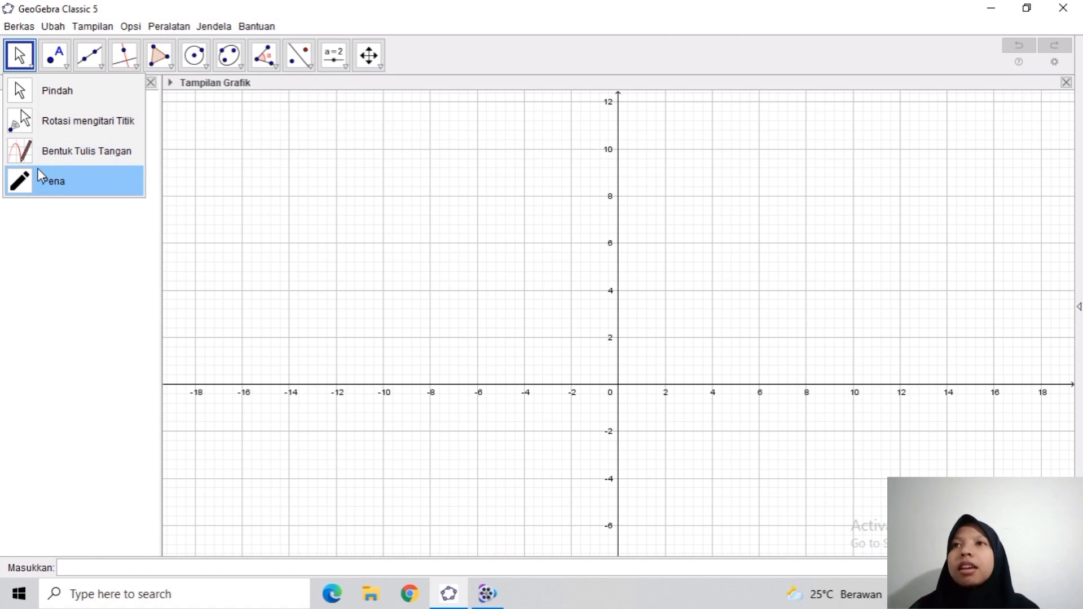
pyautogui.moveTo(52, 63)
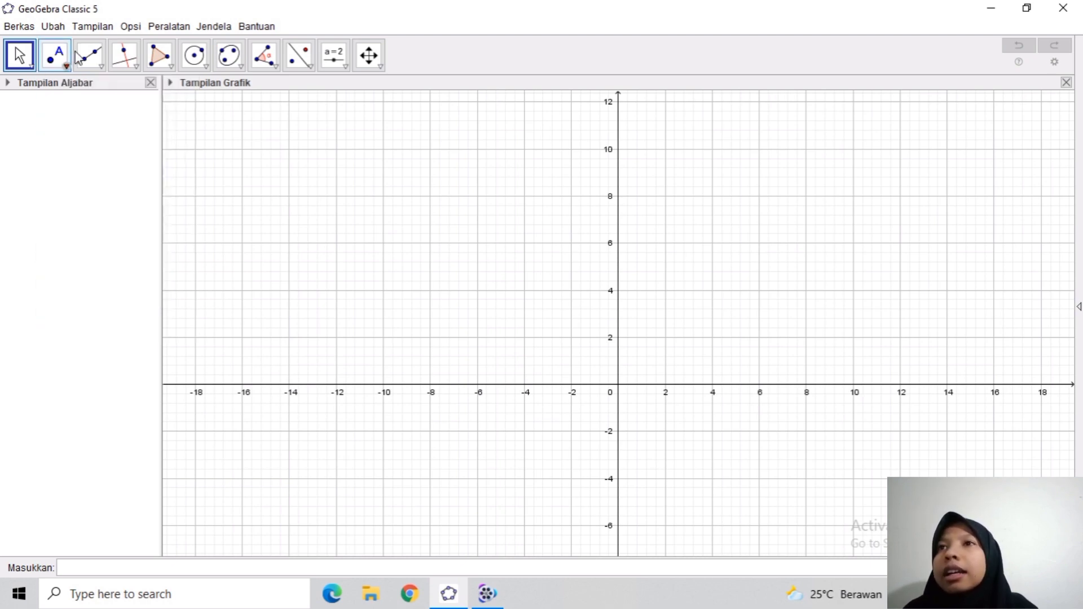
pyautogui.click(98, 55)
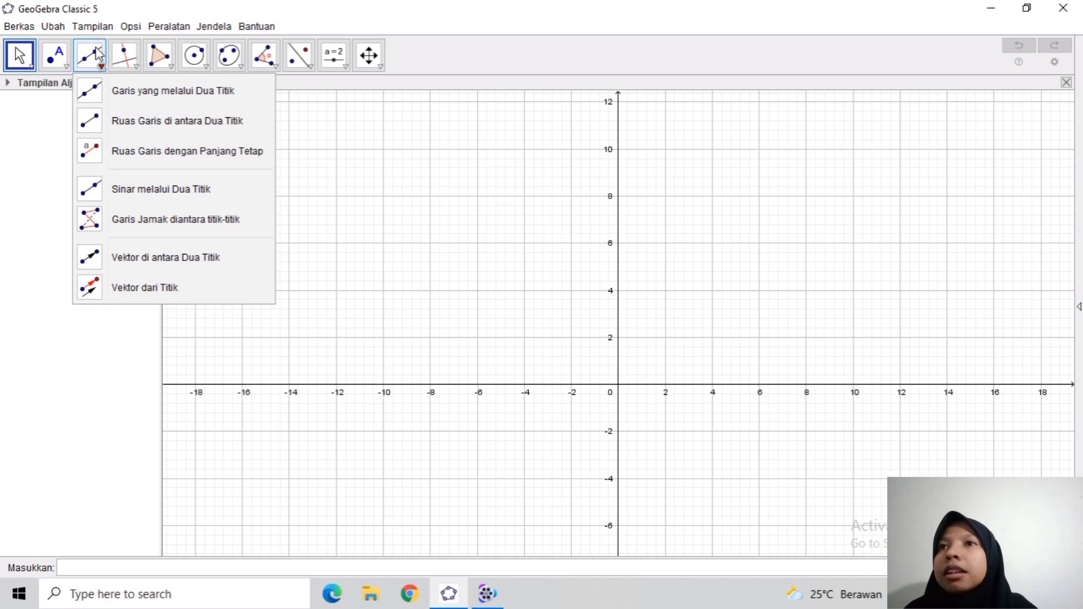
pyautogui.click(98, 55)
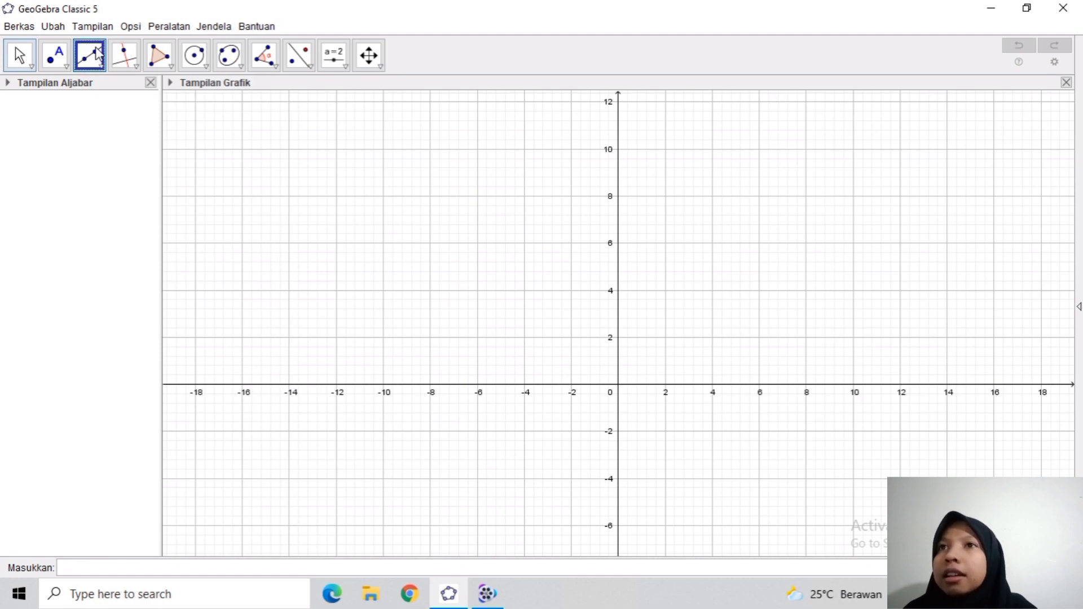
pyautogui.click(100, 62)
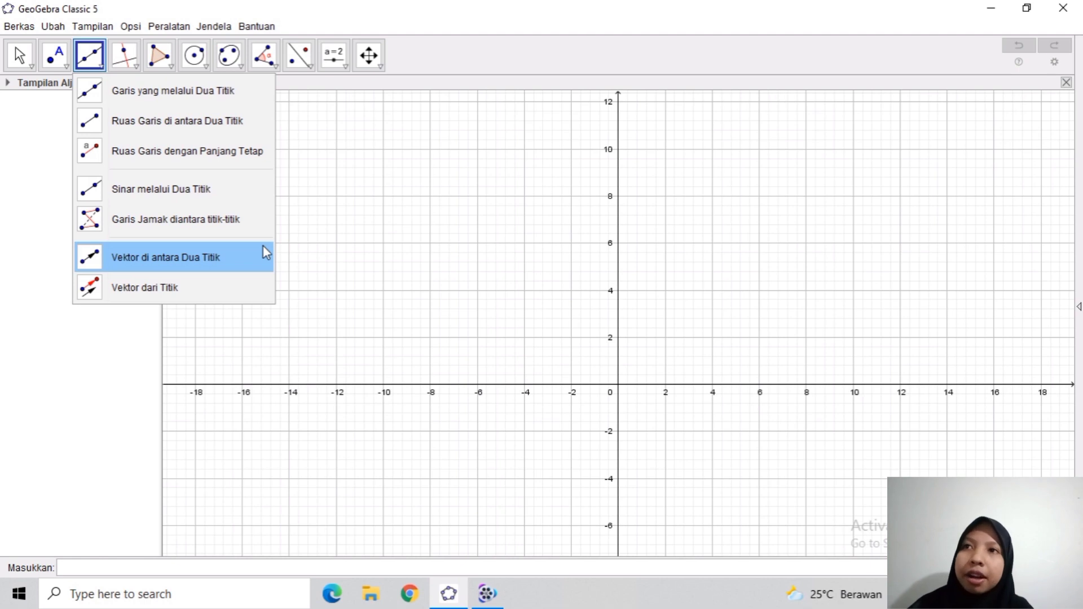
pyautogui.moveTo(128, 70)
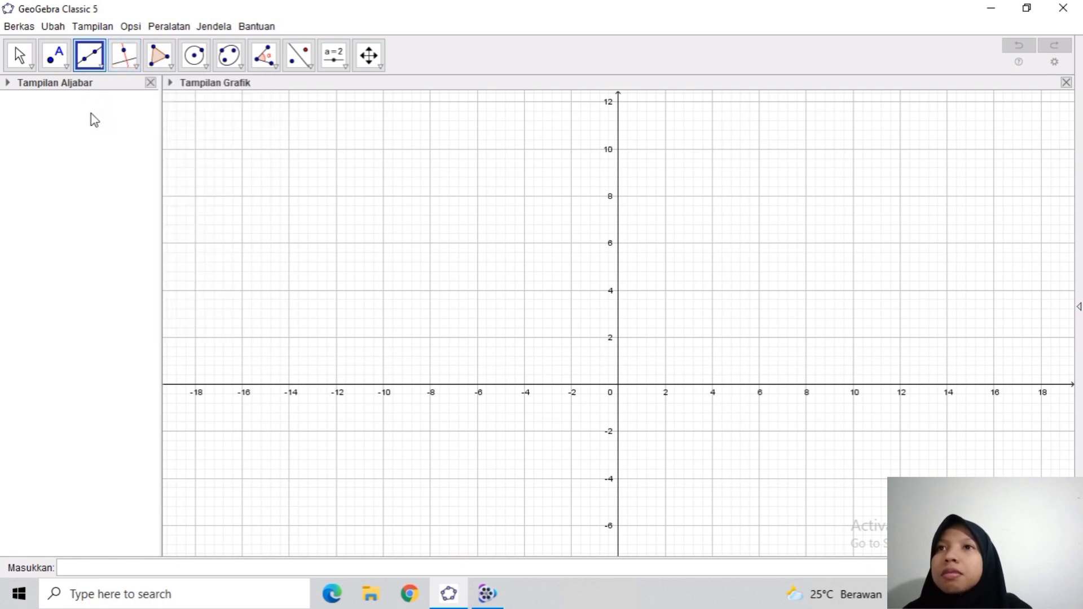
pyautogui.click(137, 67)
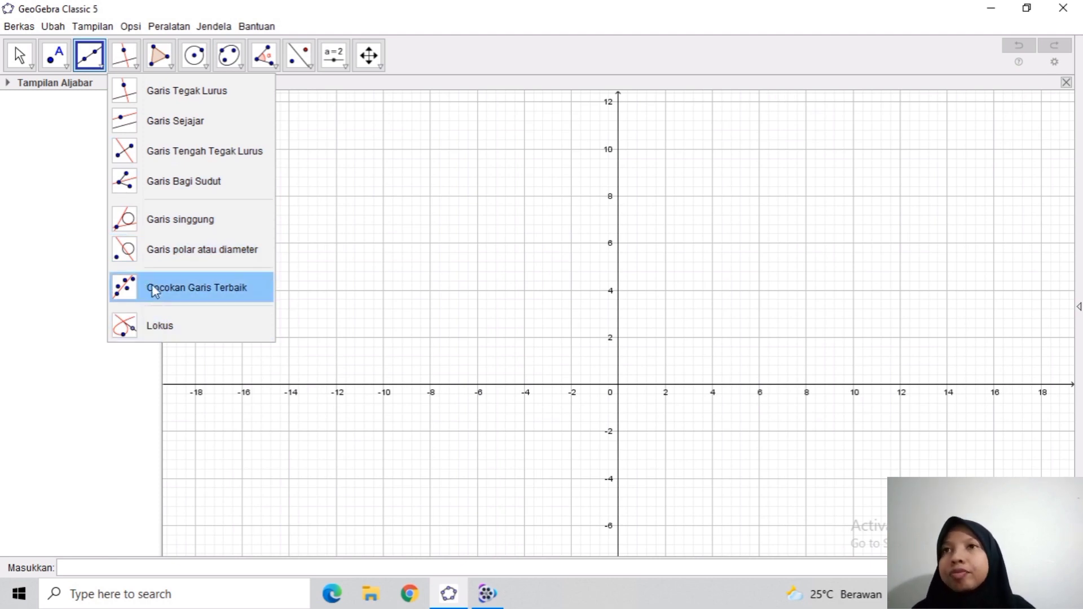
# Examine the available tools for polygons, for circles, arcs and sectors, and for conic sections.
pyautogui.click(169, 57)
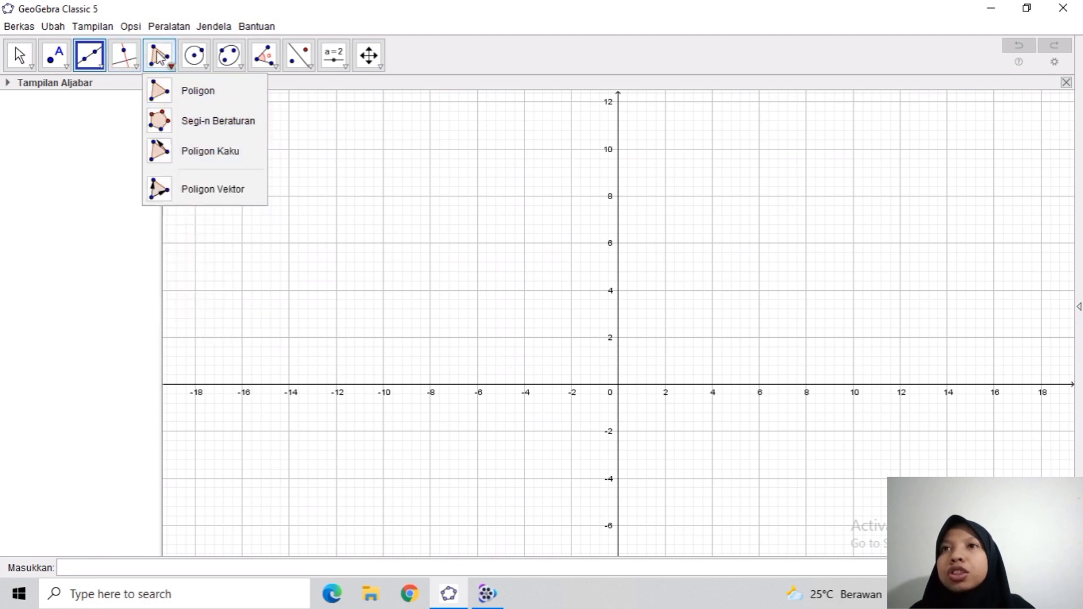
pyautogui.click(159, 59)
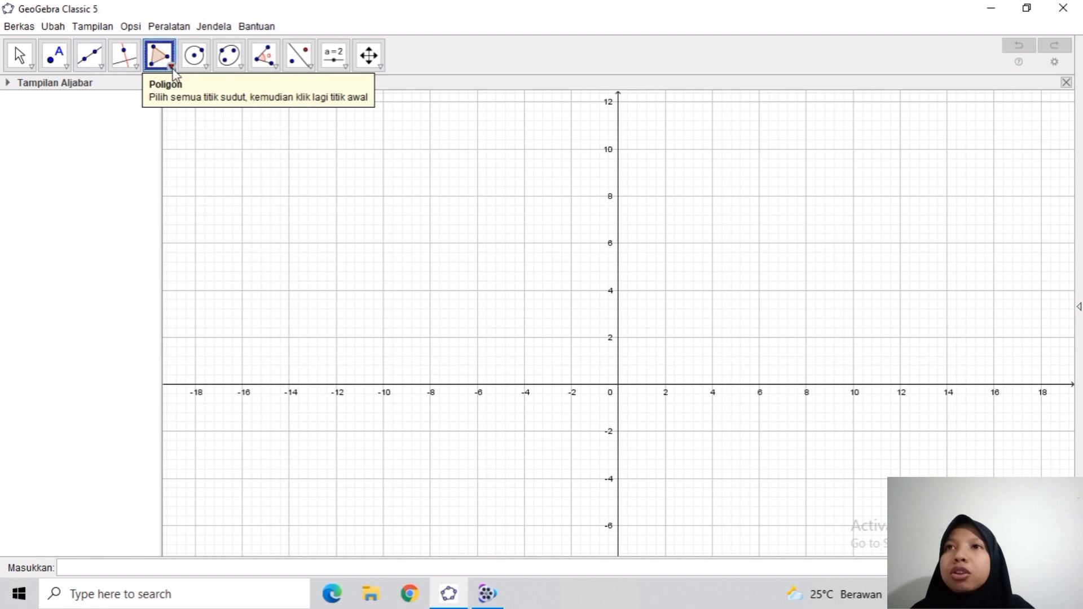
pyautogui.click(171, 66)
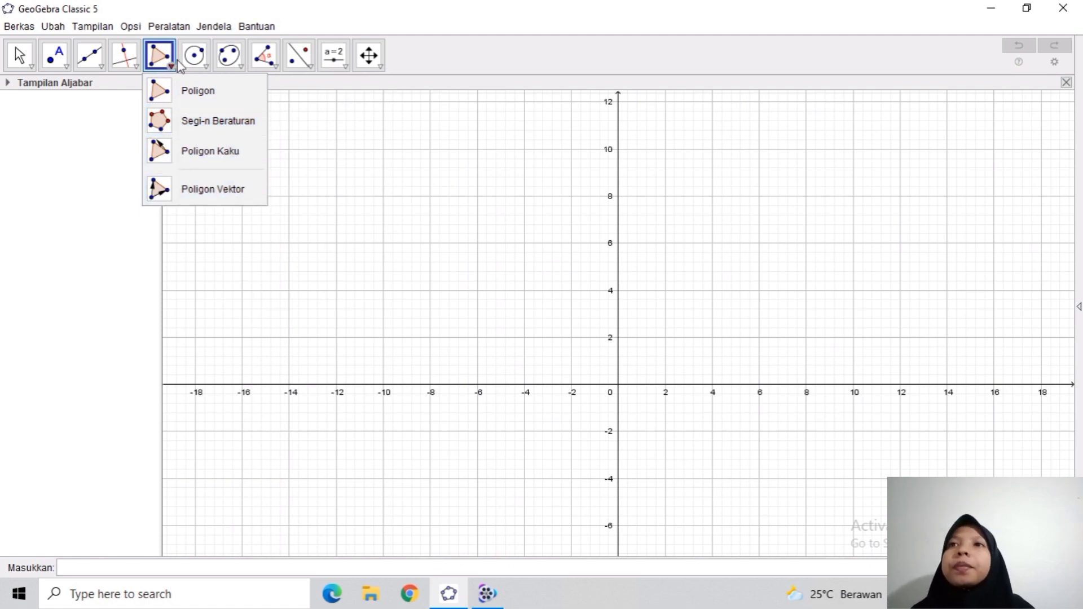
pyautogui.click(194, 57)
pyautogui.click(198, 62)
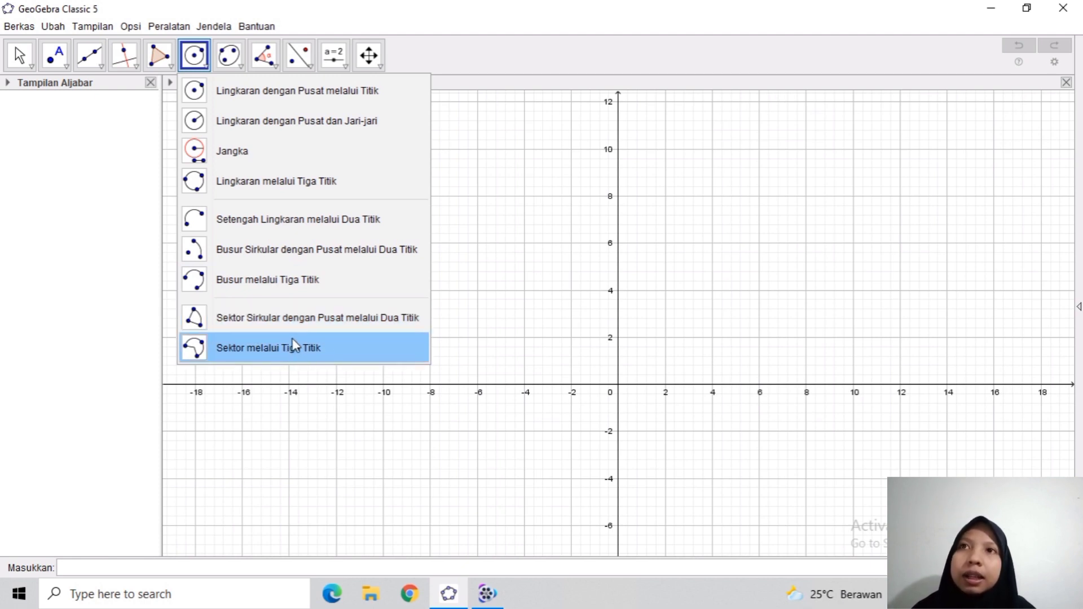
pyautogui.click(231, 57)
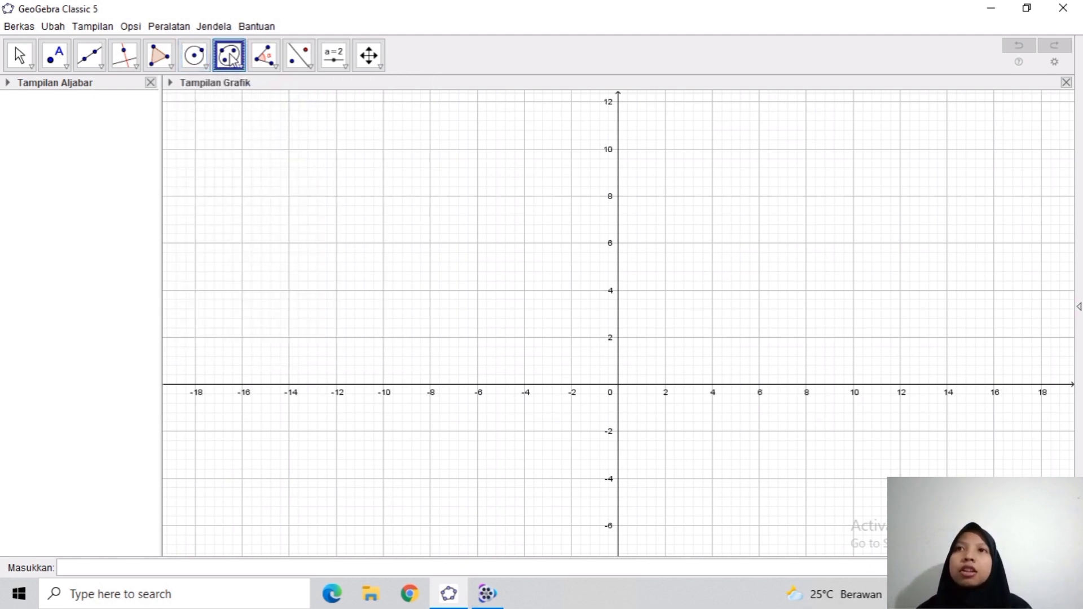
pyautogui.click(229, 59)
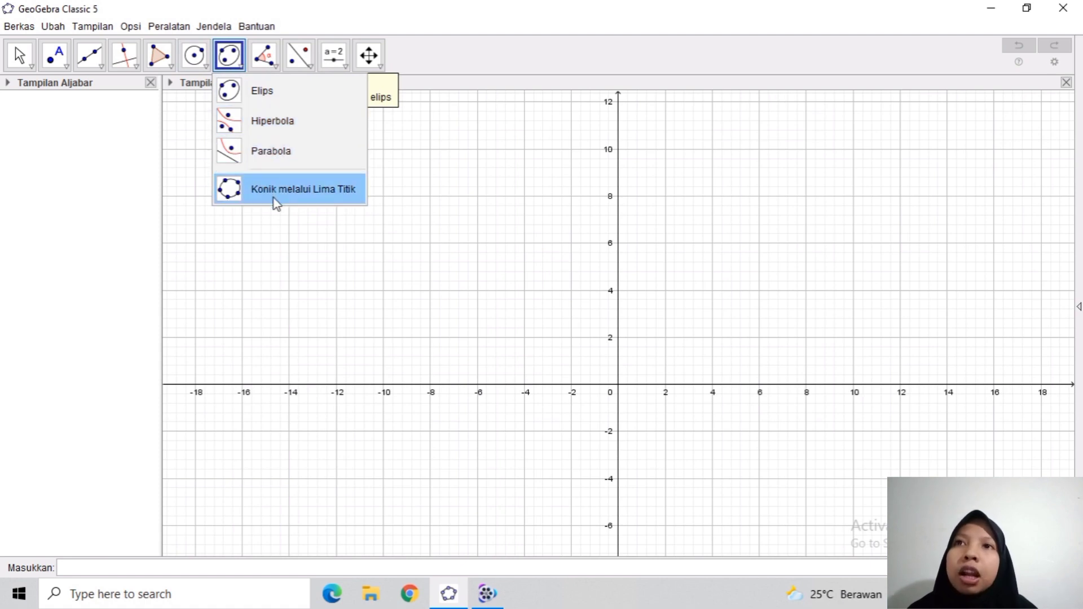
pyautogui.click(237, 59)
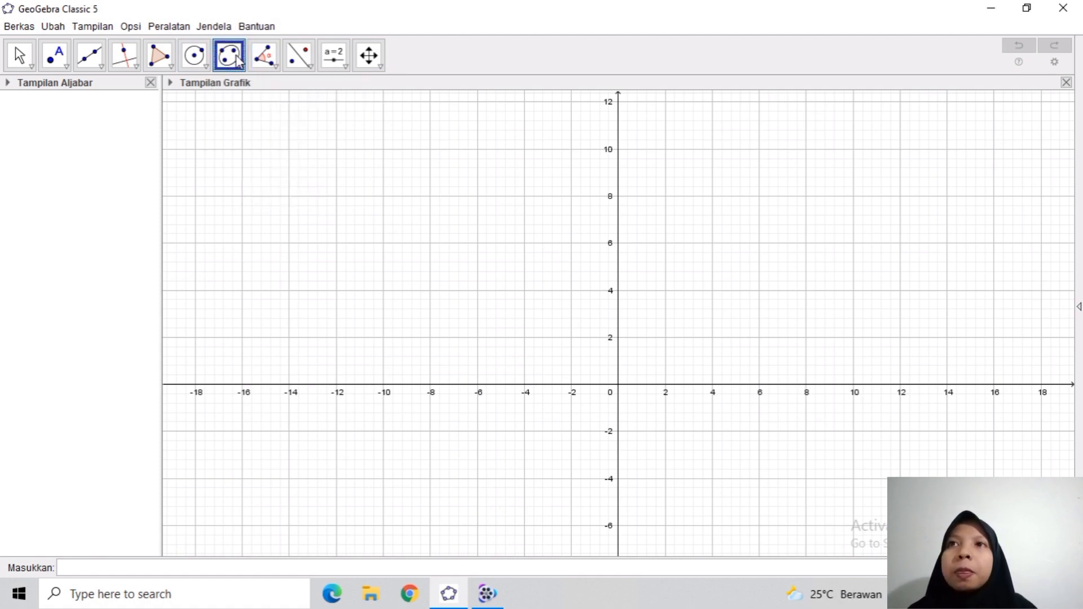
# Examine the available tools for measuring angles, lengths, areas and slopes, and for reflecting, rotating, translating and dilating objects.
pyautogui.click(272, 63)
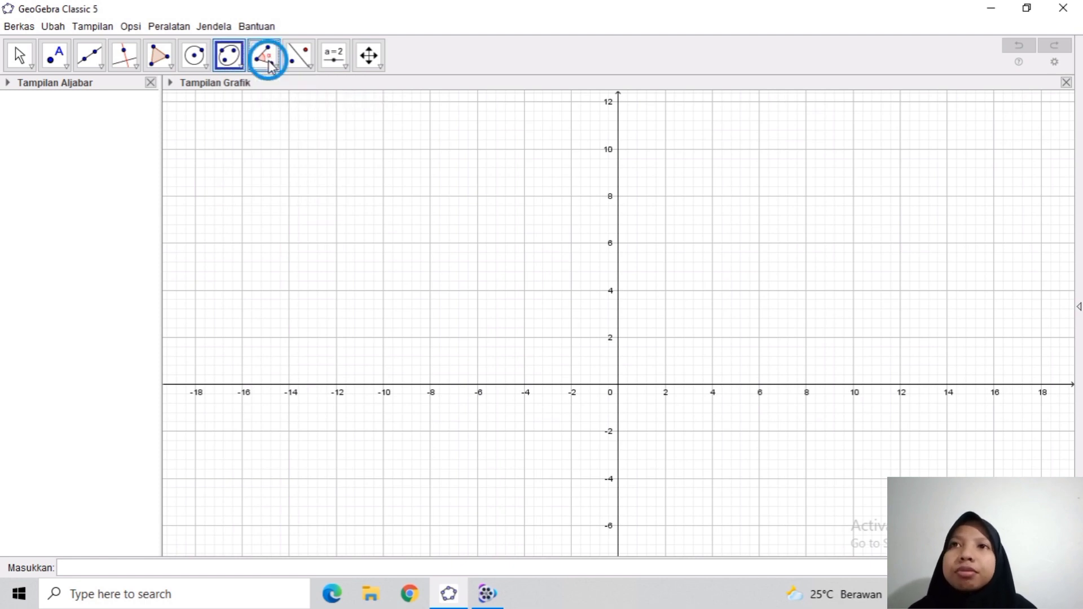
pyautogui.click(275, 66)
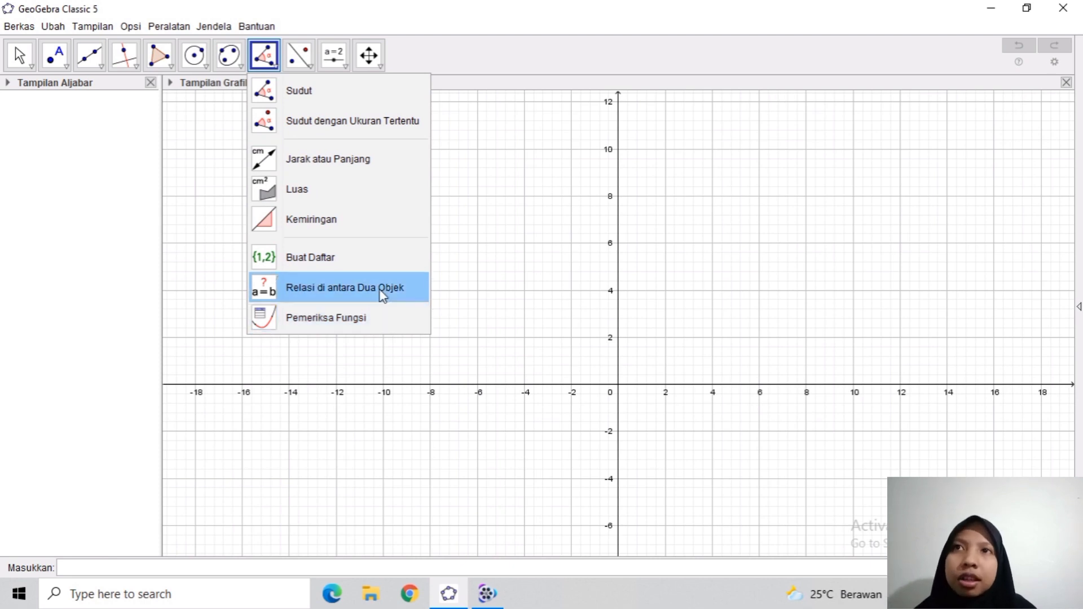
pyautogui.click(300, 54)
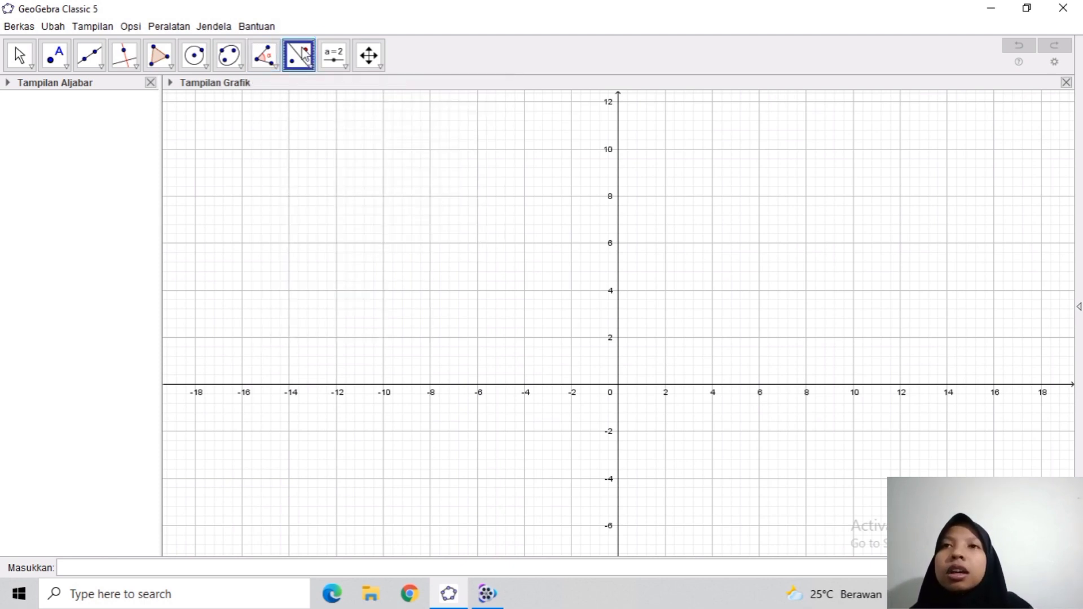
pyautogui.click(309, 67)
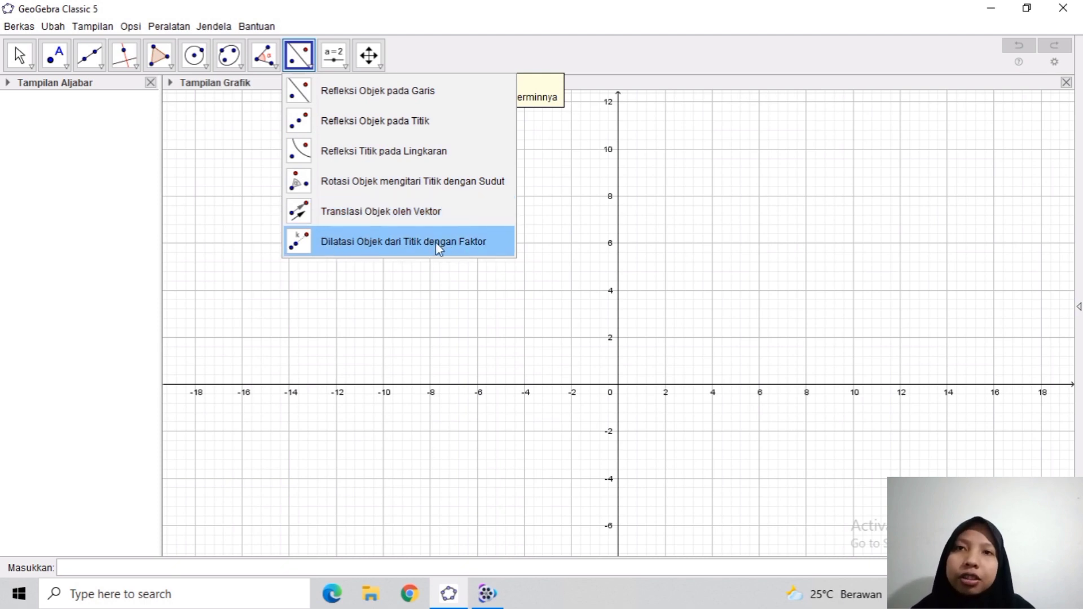
# Examine the available tools for sliders, text, images and buttons, and for moving the view, zooming, showing or hiding objects and deleting.
pyautogui.click(329, 63)
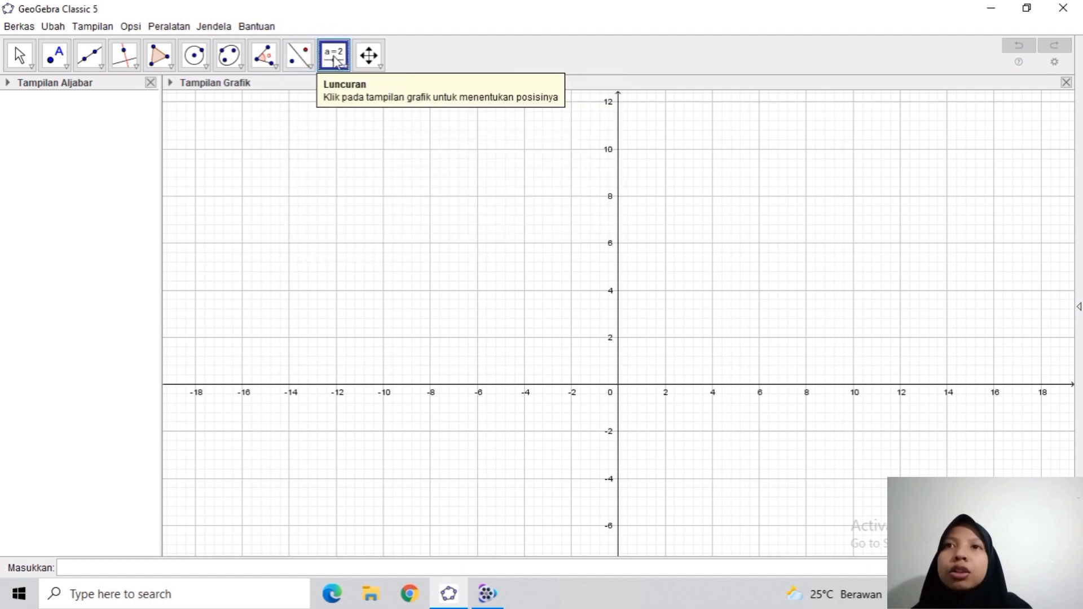
pyautogui.click(345, 67)
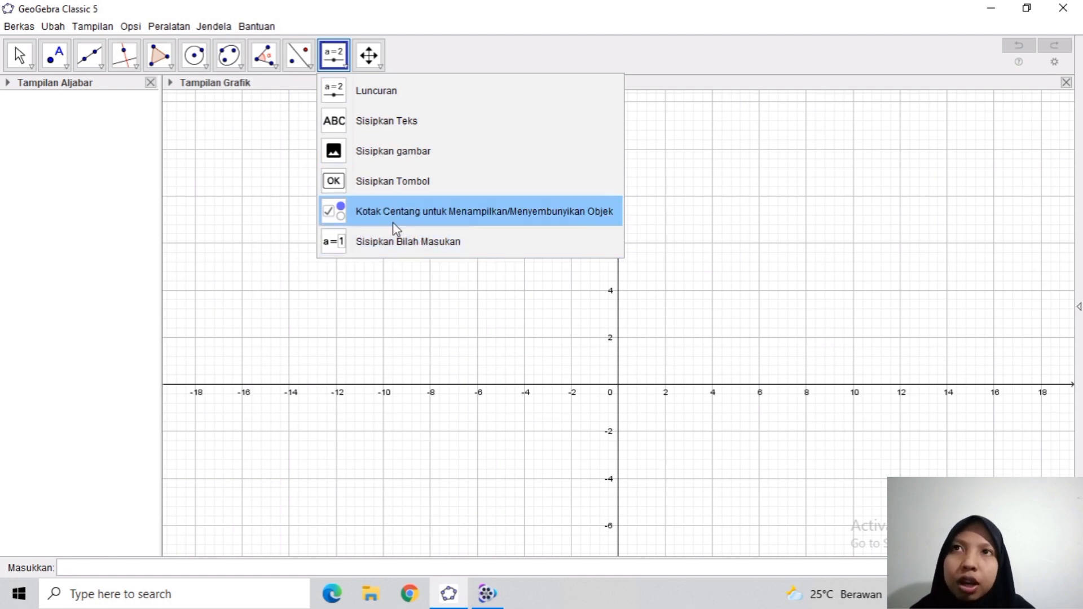
pyautogui.click(368, 54)
pyautogui.click(379, 66)
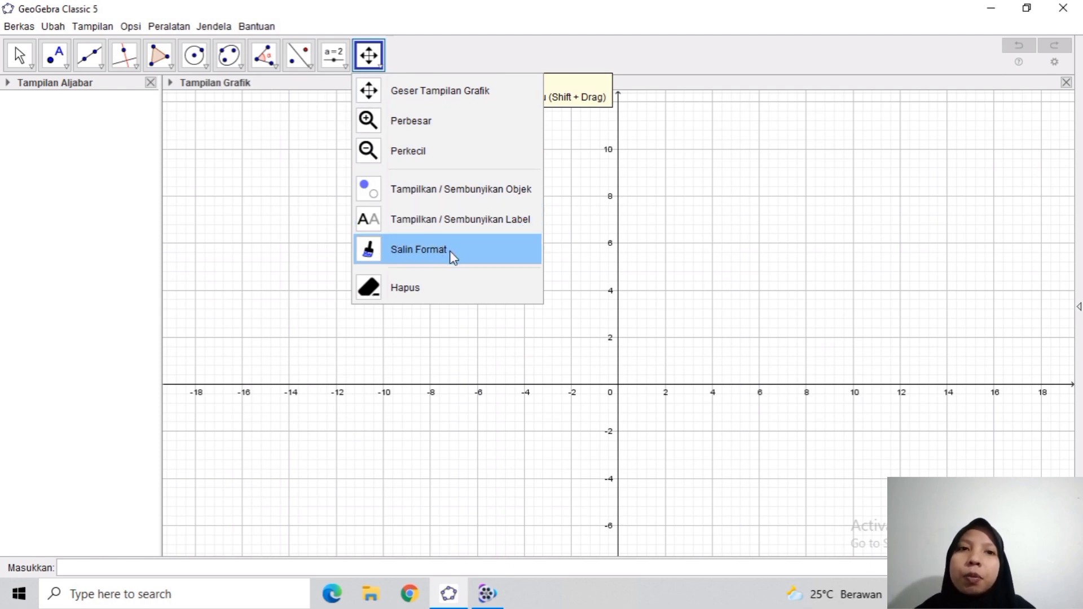
# Look over the empty Algebra view and its context options.
pyautogui.click(99, 248)
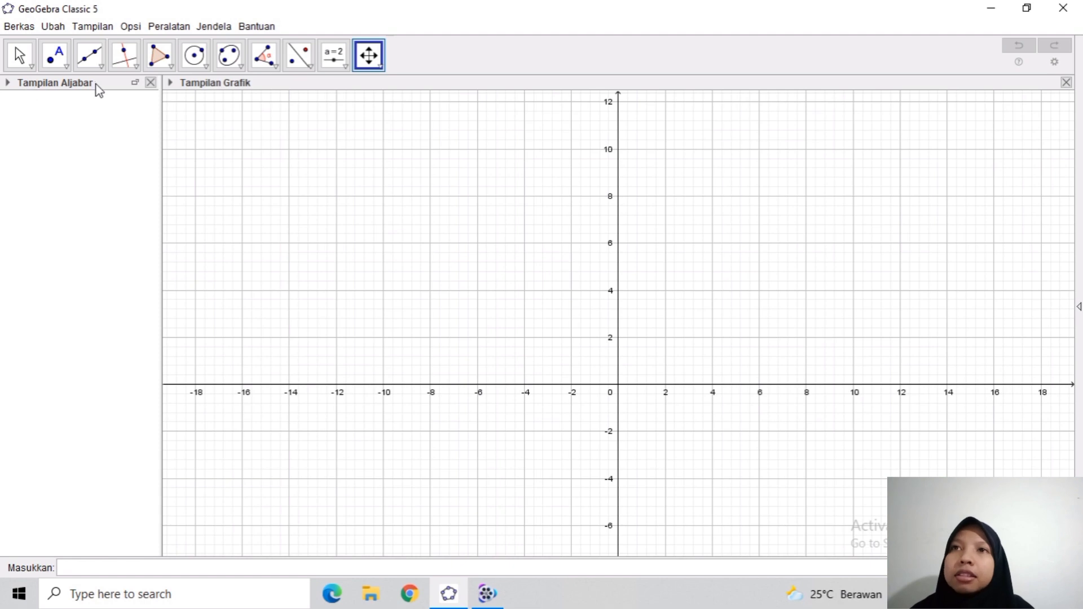
pyautogui.rightClick(56, 325)
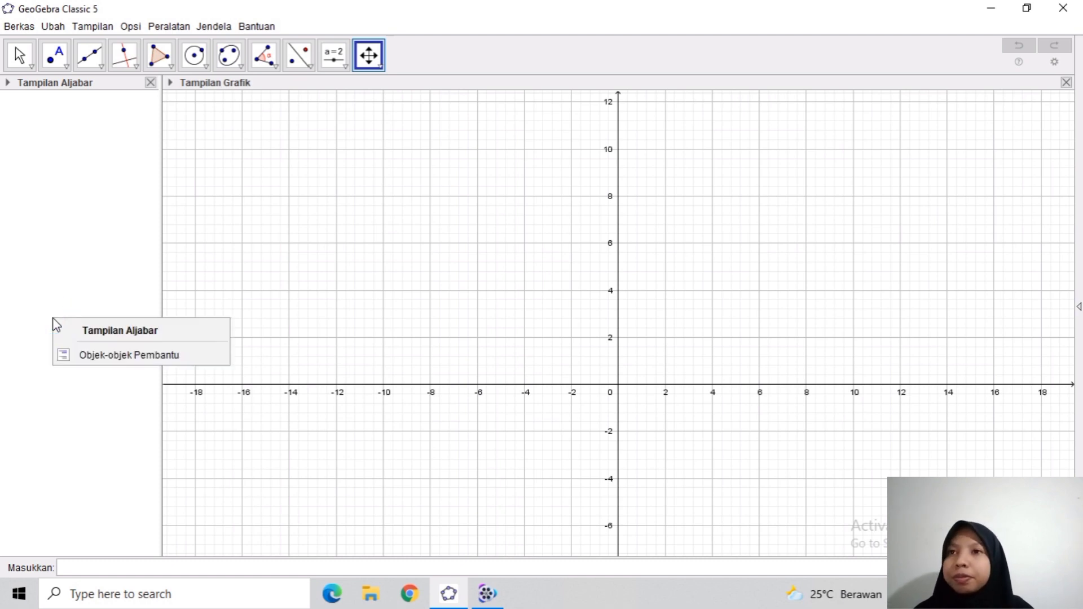
pyautogui.click(62, 266)
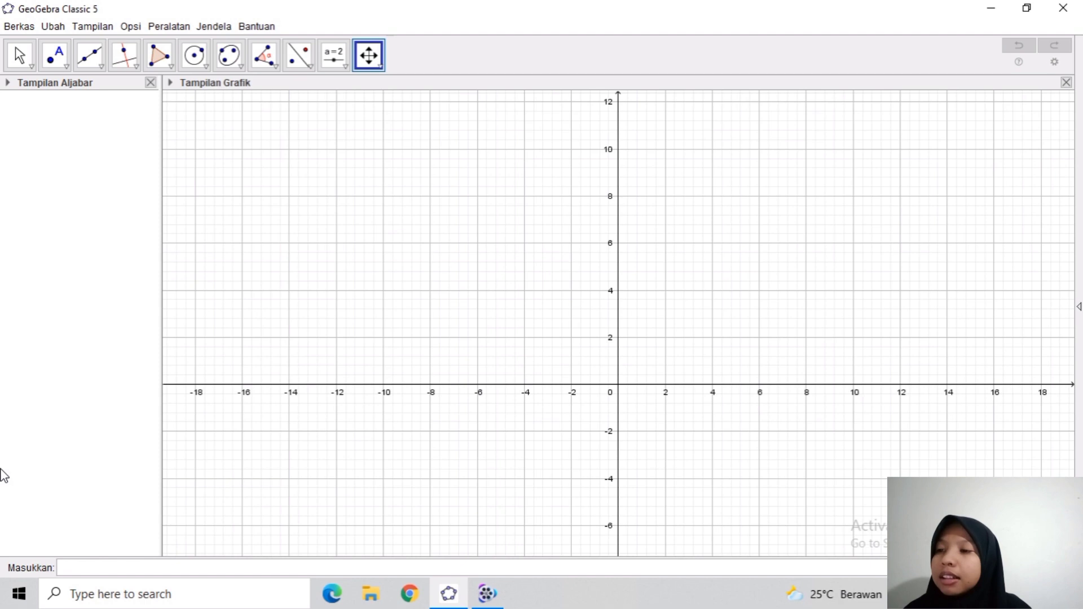
# Graph the linear function 2x+5 from the input bar.
pyautogui.click(69, 572)
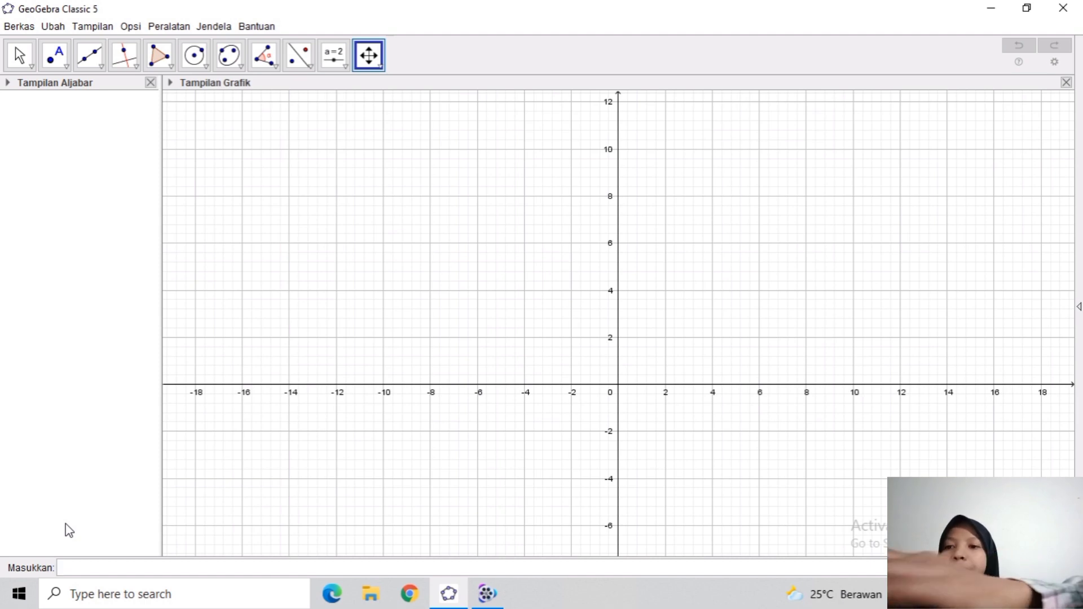
pyautogui.write('2')
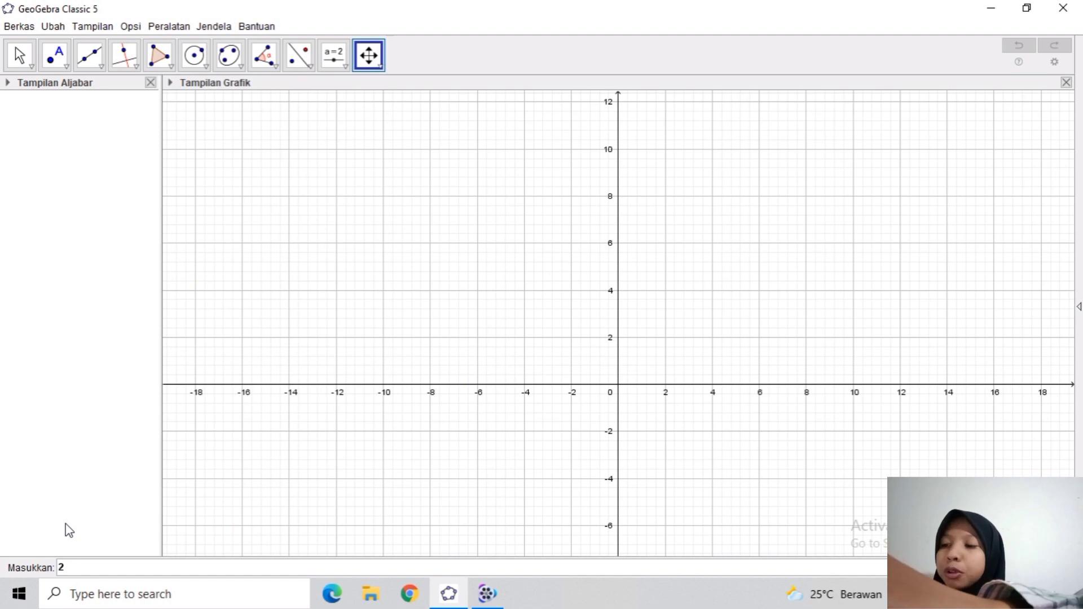
pyautogui.write('x')
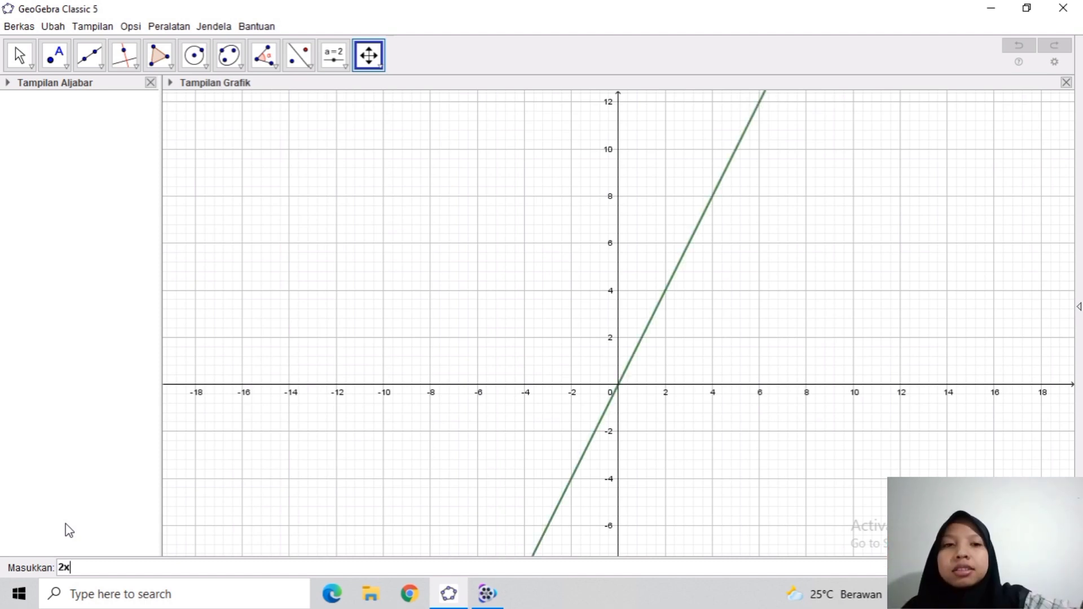
pyautogui.write('+5')
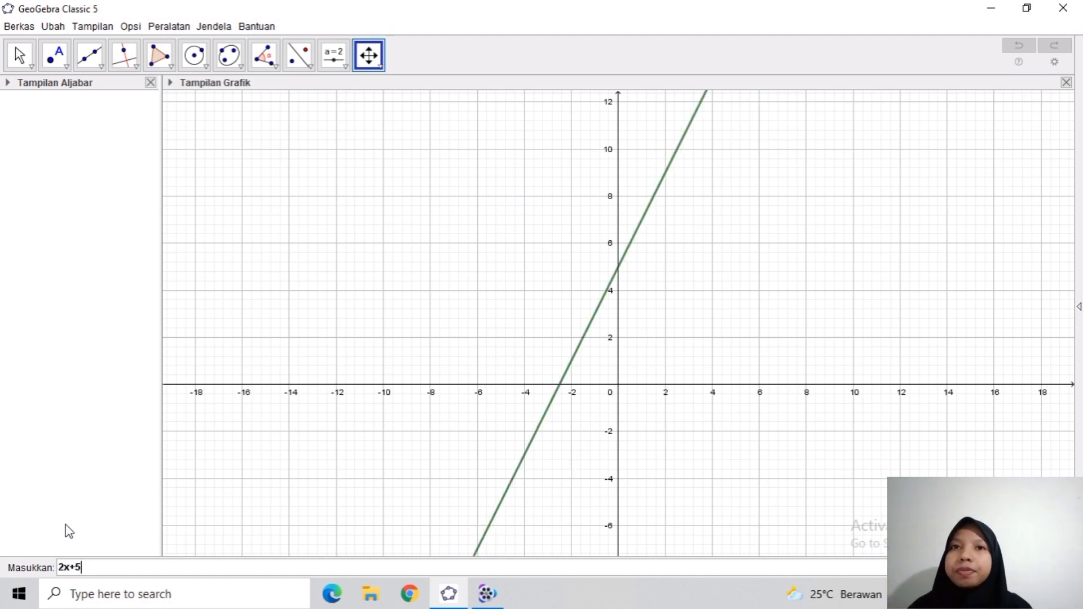
pyautogui.scroll(-3, 510, 417)
pyautogui.moveTo(665, 432); pyautogui.dragTo(571, 440)
pyautogui.press('Return')
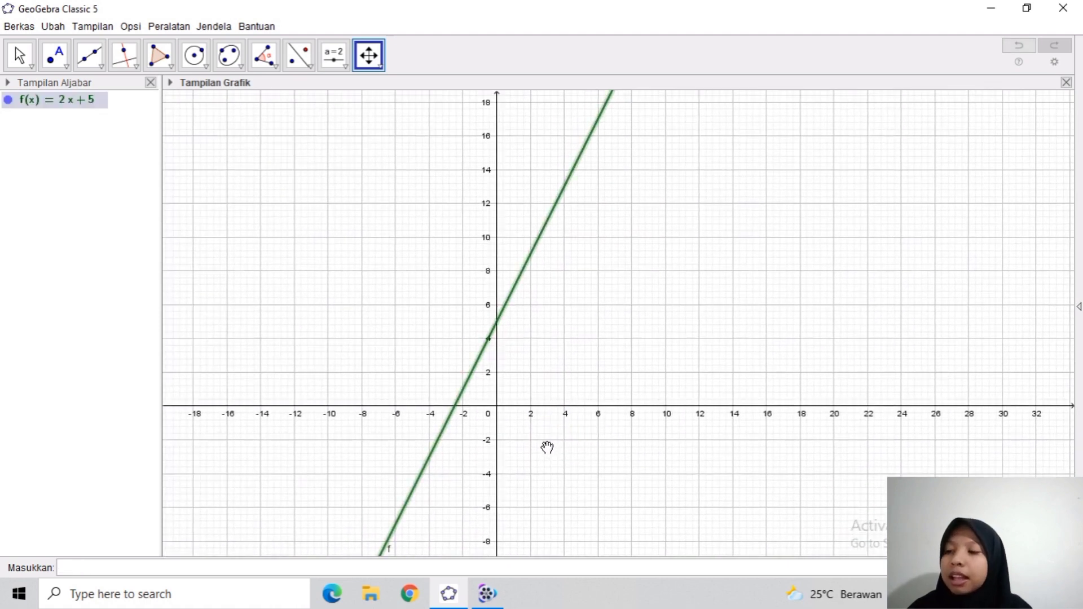
pyautogui.moveTo(486, 421); pyautogui.dragTo(528, 417)
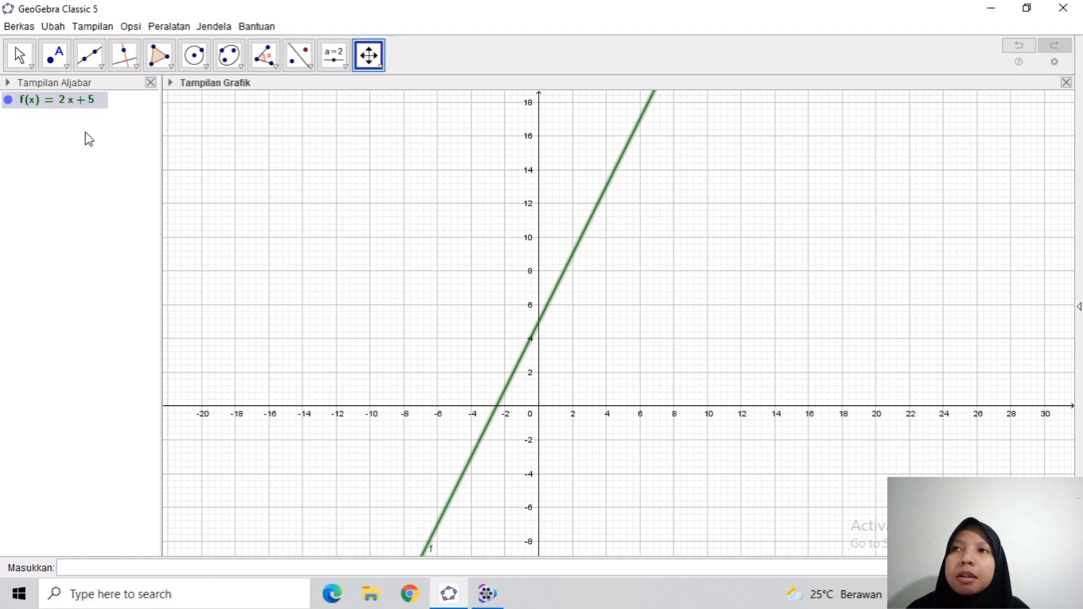
# Delete the linear function 2x+5 from the Algebra view.
pyautogui.hotkey('ctrl', 'z')
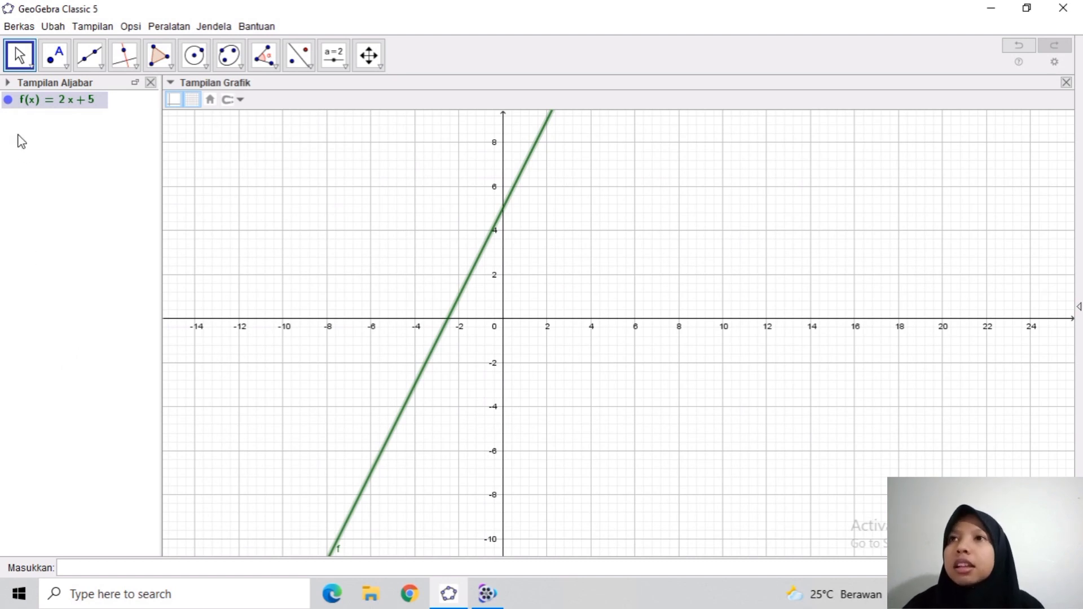
pyautogui.rightClick(10, 105)
pyautogui.click(53, 240)
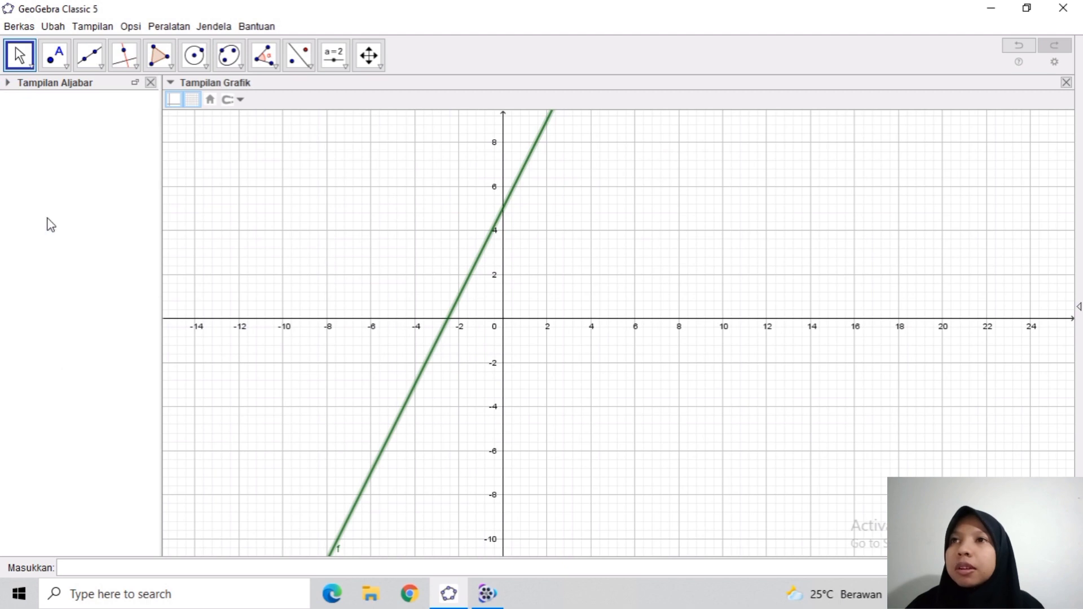
# Graph the quadratic function x^2+3x+5 from the input bar.
pyautogui.click(106, 568)
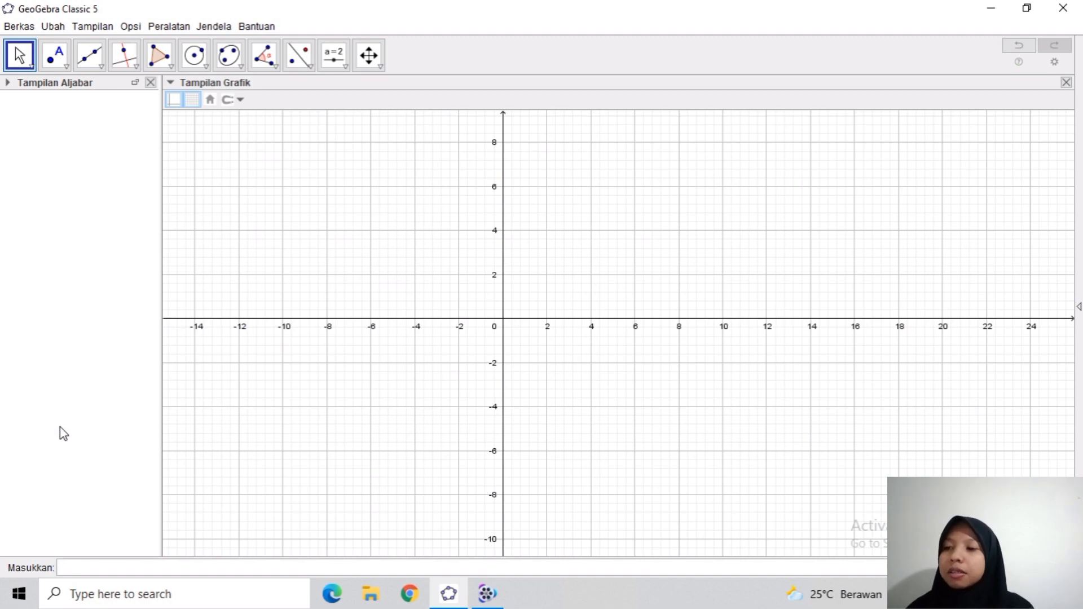
pyautogui.write('x')
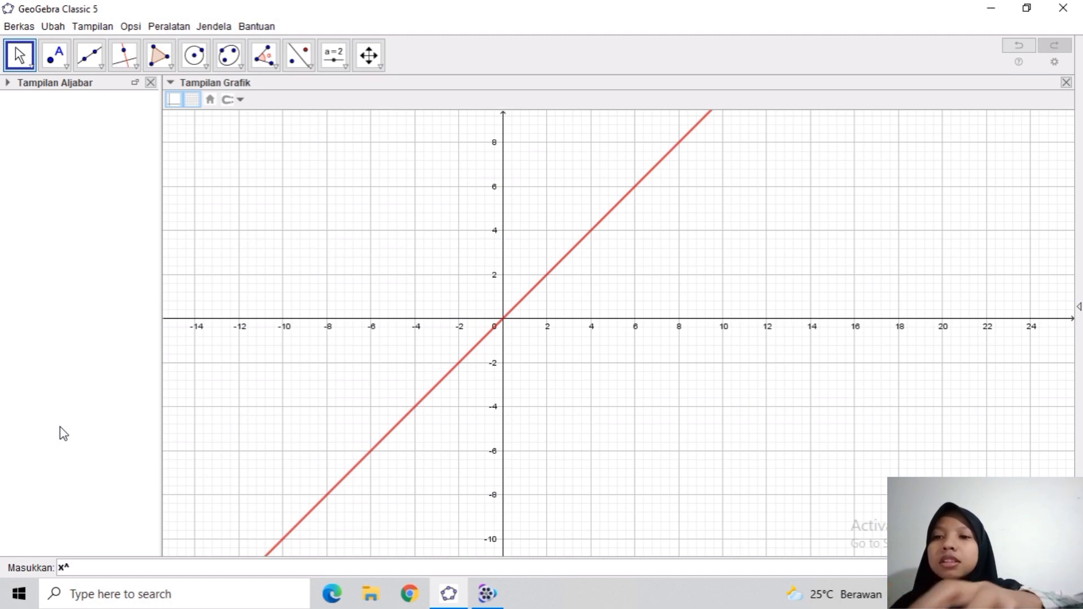
pyautogui.write('^2')
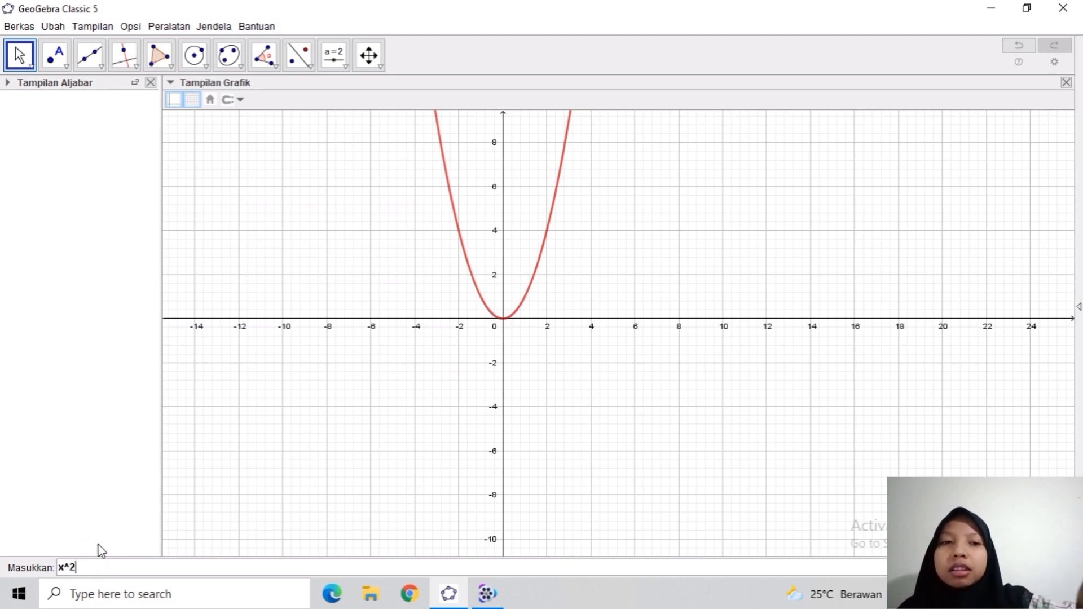
pyautogui.write('+=3x')
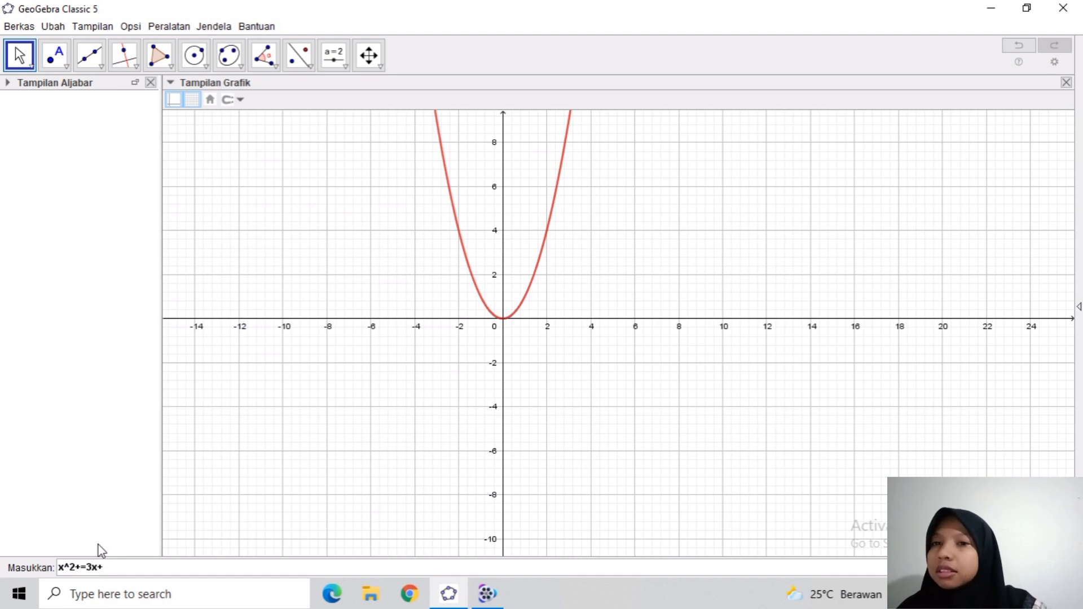
pyautogui.write('+')
pyautogui.press('Left')
pyautogui.press('Left')
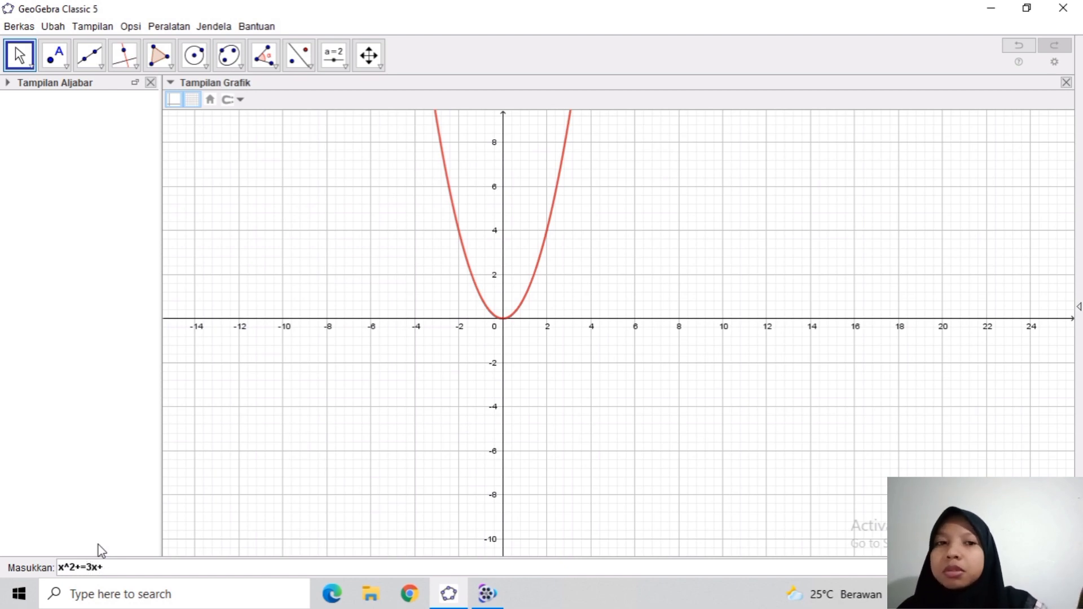
pyautogui.press('BackSpace')
pyautogui.press('Right')
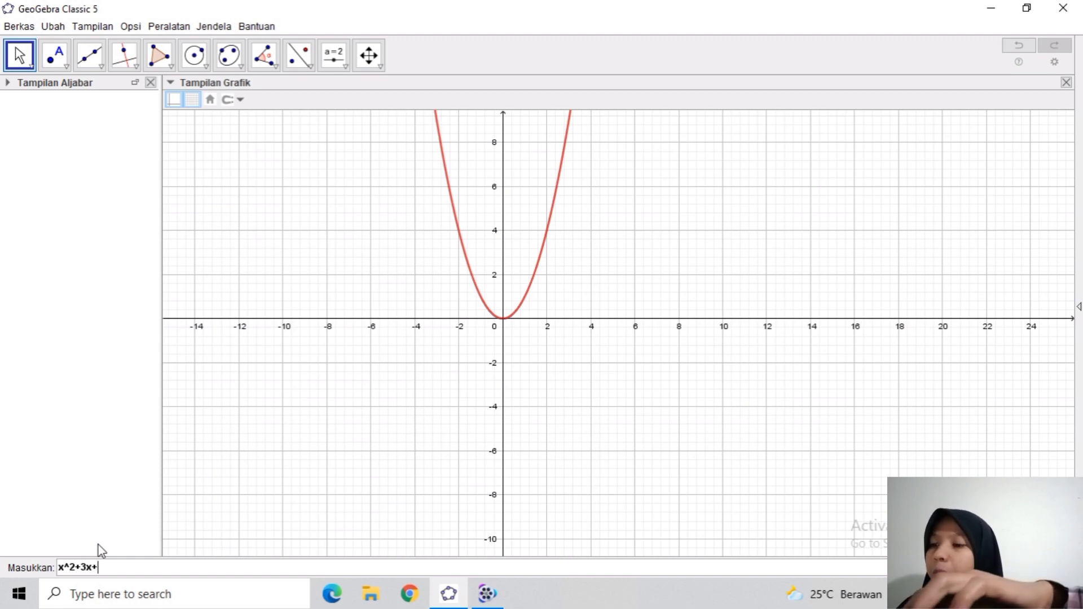
pyautogui.write('5')
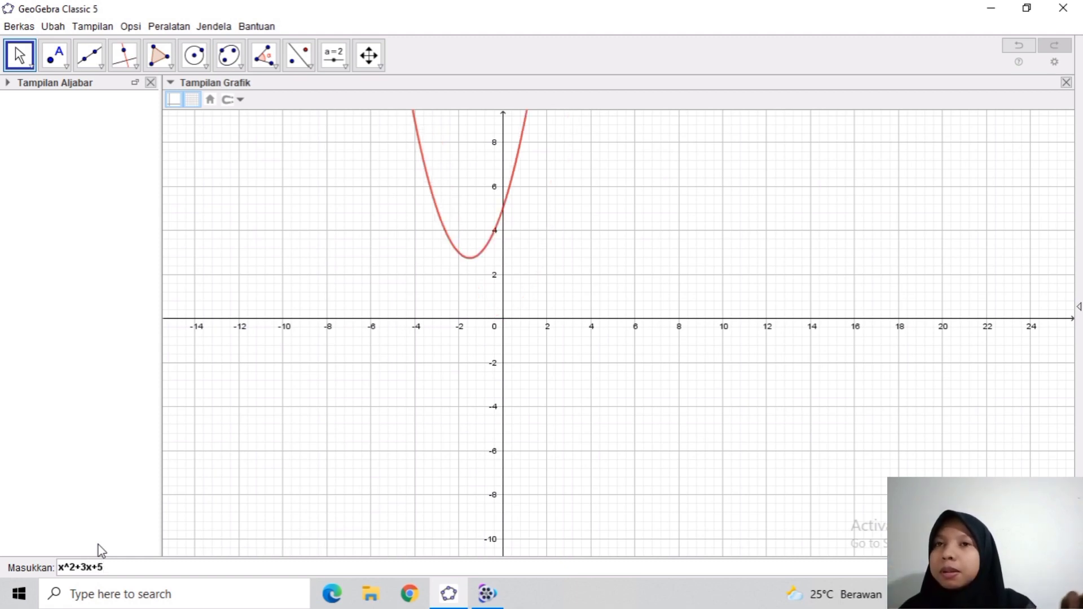
pyautogui.moveTo(470, 309); pyautogui.dragTo(461, 426)
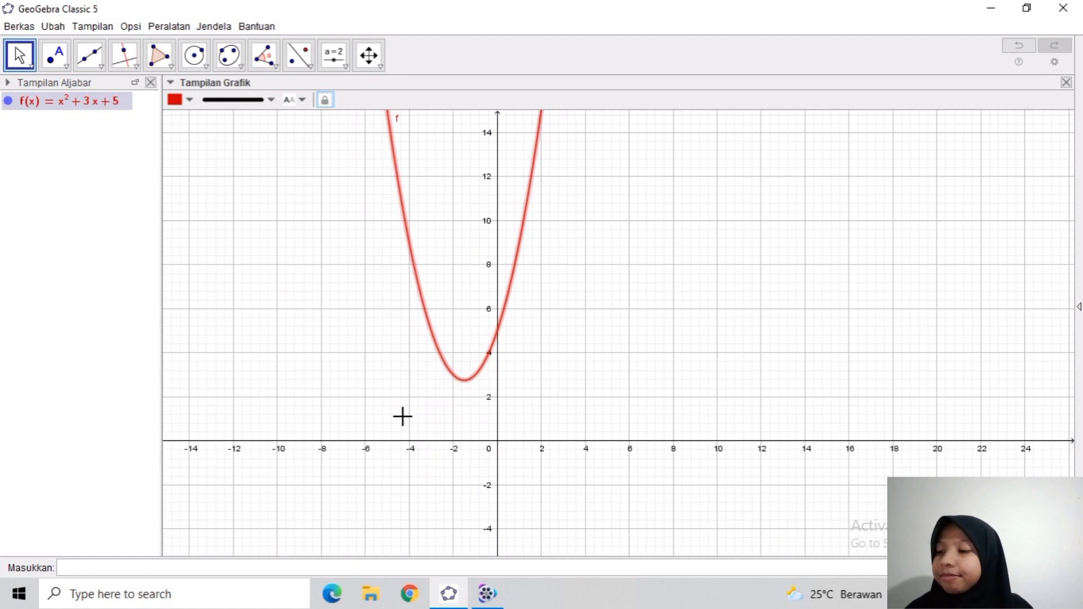
# Delete the quadratic function x^2+3x+5 from the Algebra view.
pyautogui.rightClick(70, 105)
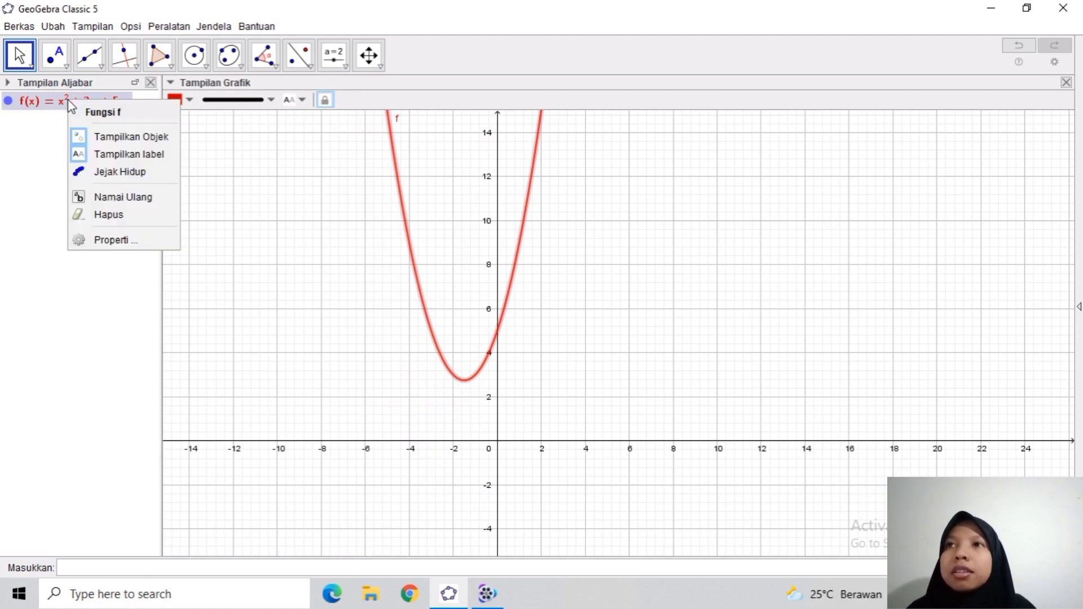
pyautogui.click(94, 220)
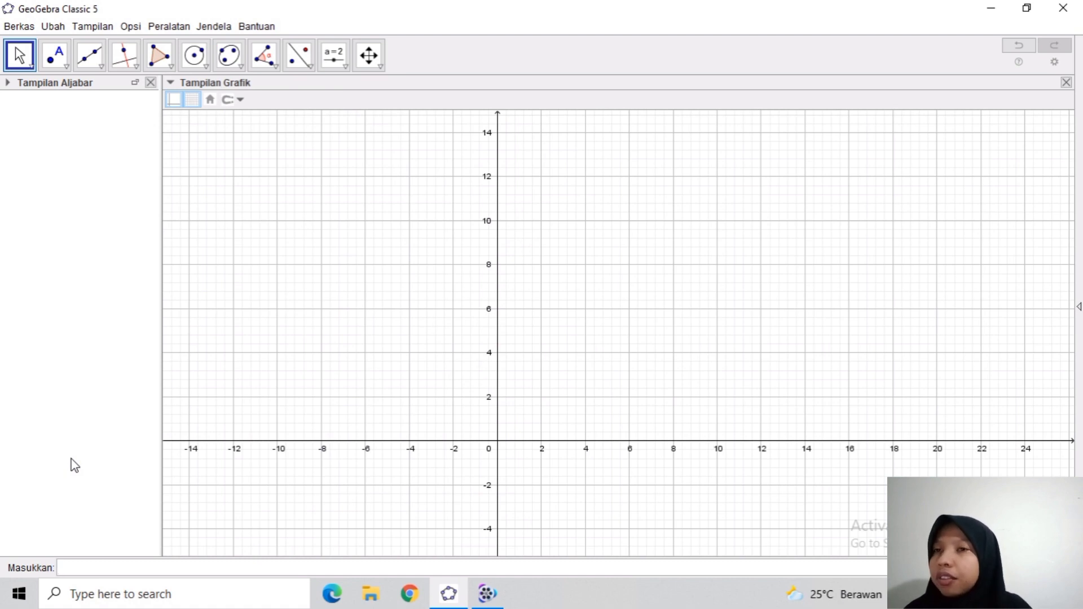
# Graph the fourth-degree function x^4+2x^3+3x^2+x+5 from the input bar.
pyautogui.click(84, 567)
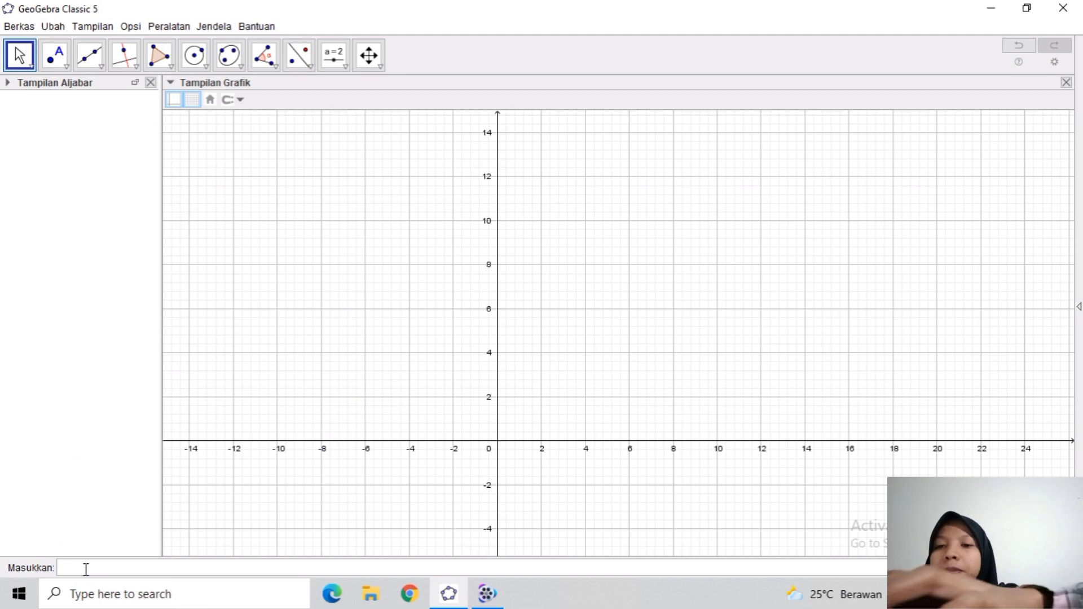
pyautogui.write('x')
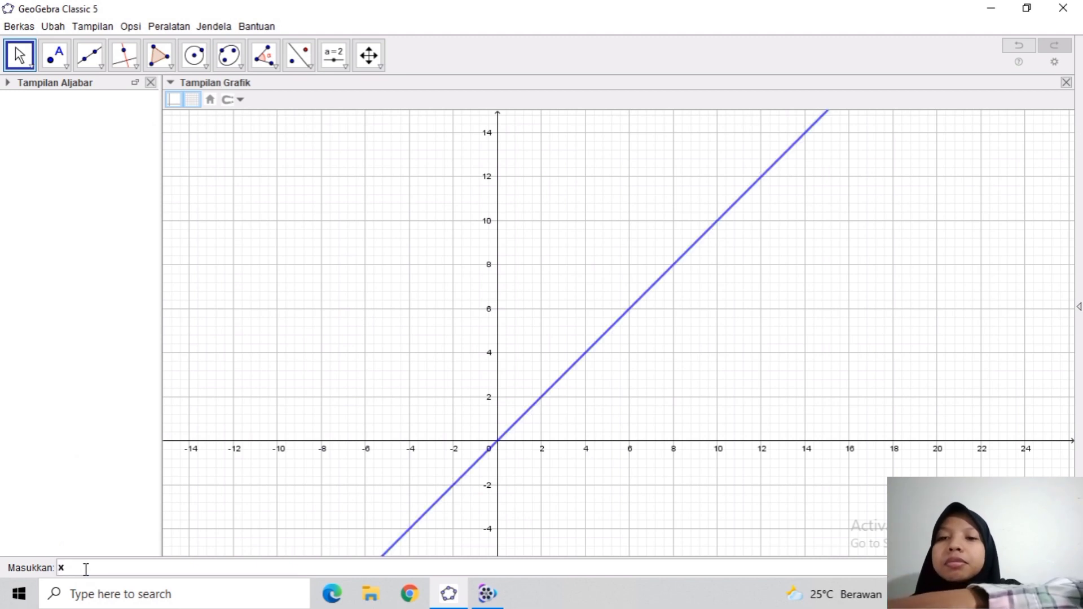
pyautogui.write('^4')
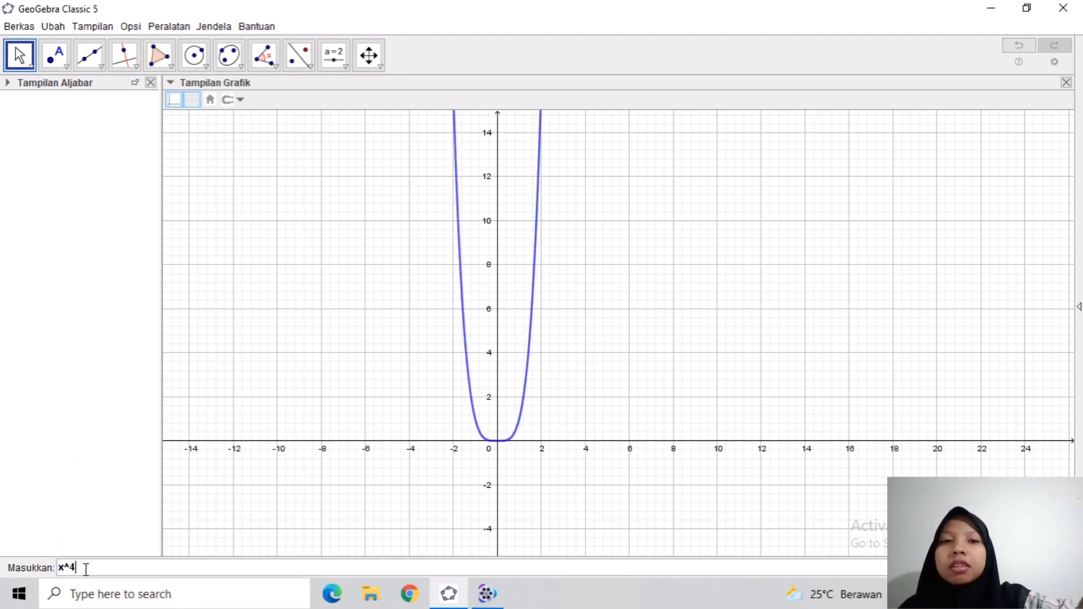
pyautogui.write('+')
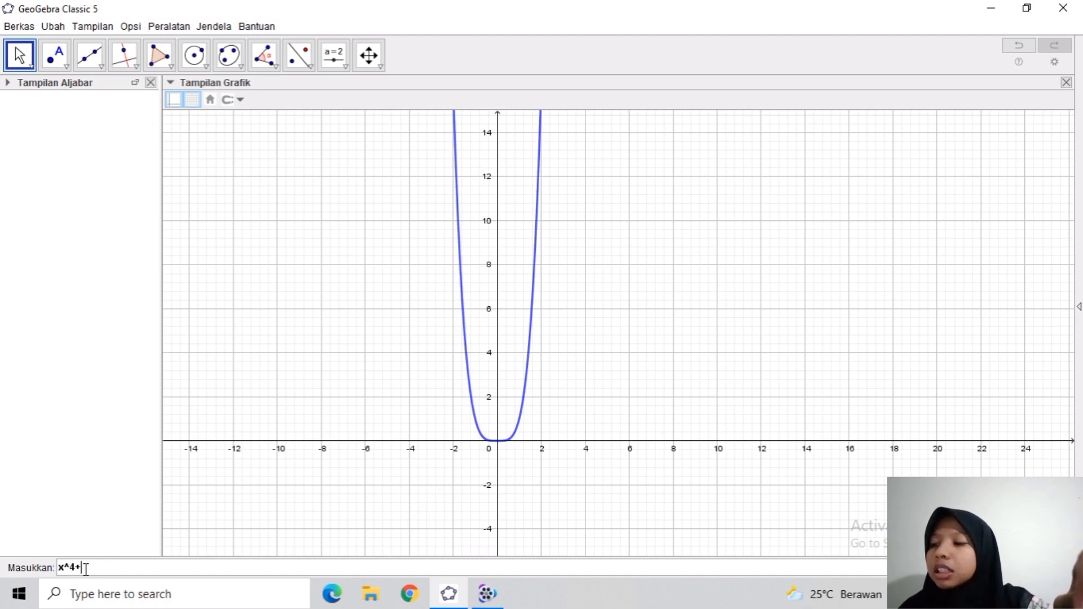
pyautogui.write('2')
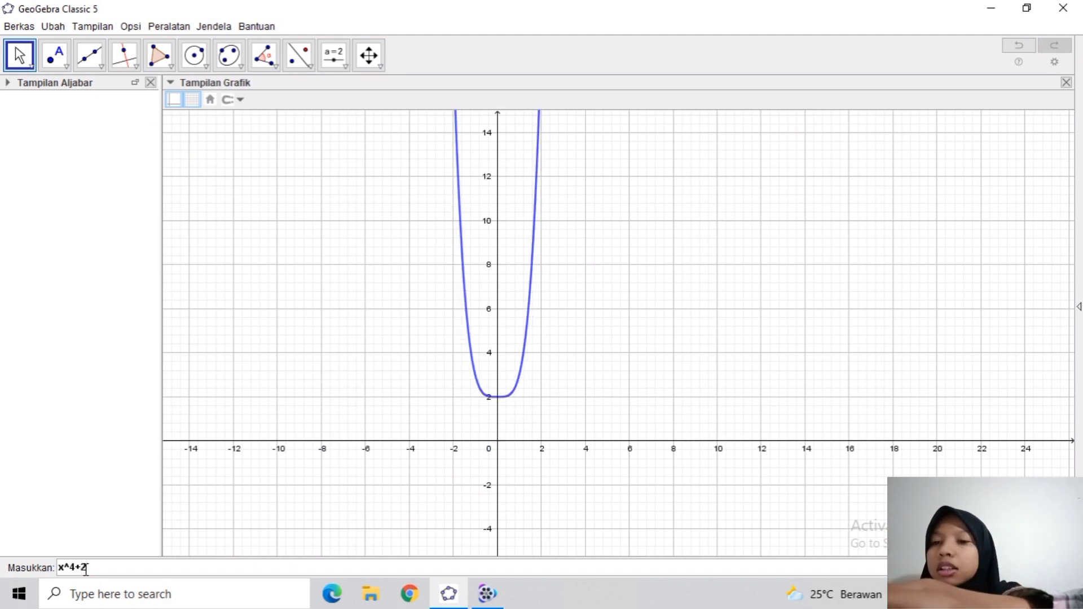
pyautogui.write('x')
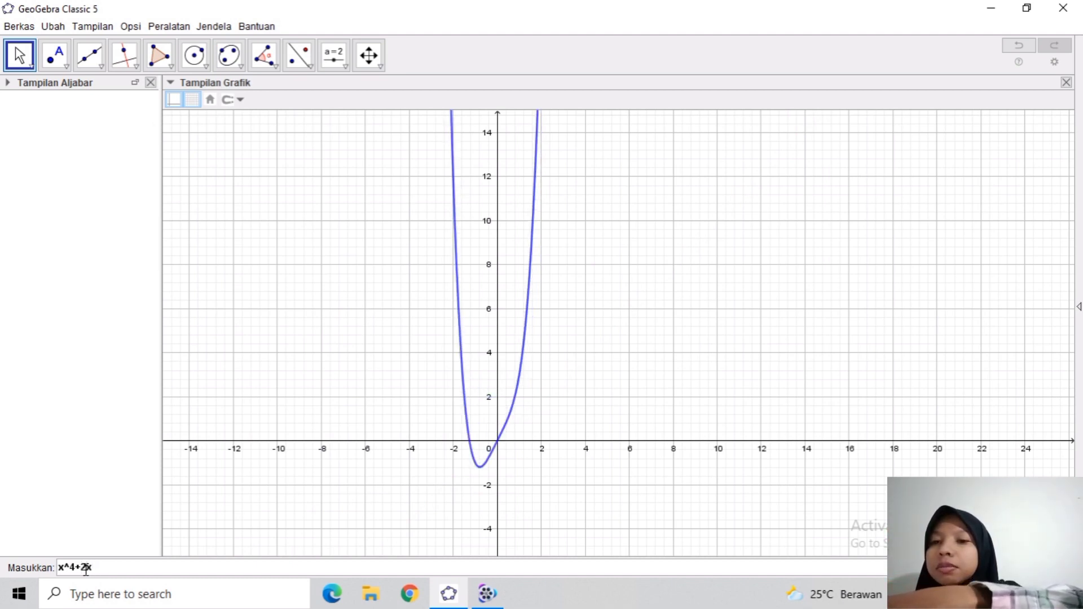
pyautogui.write('^')
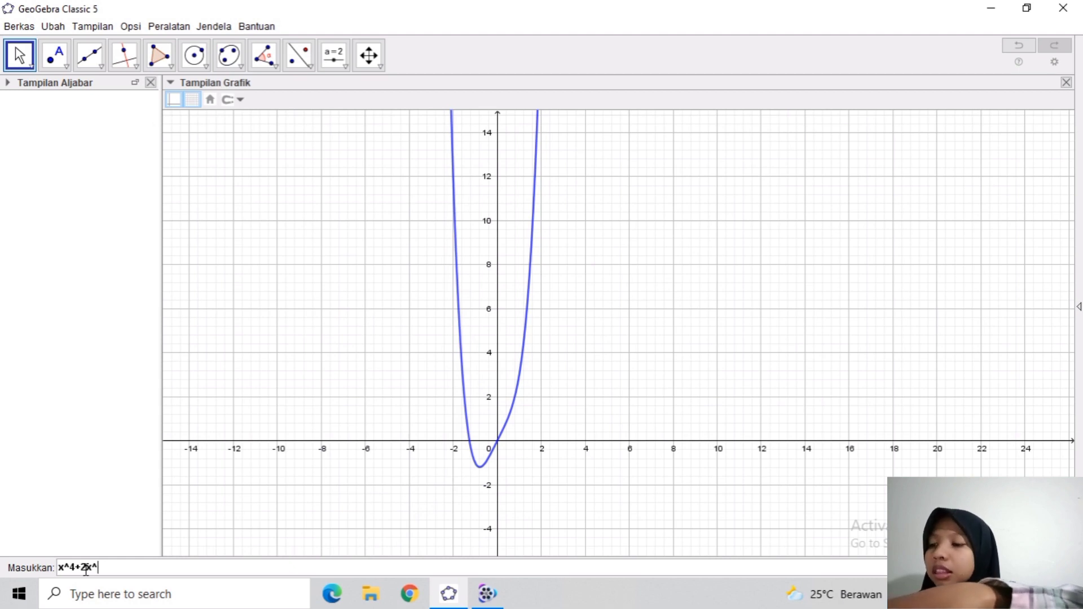
pyautogui.write('3')
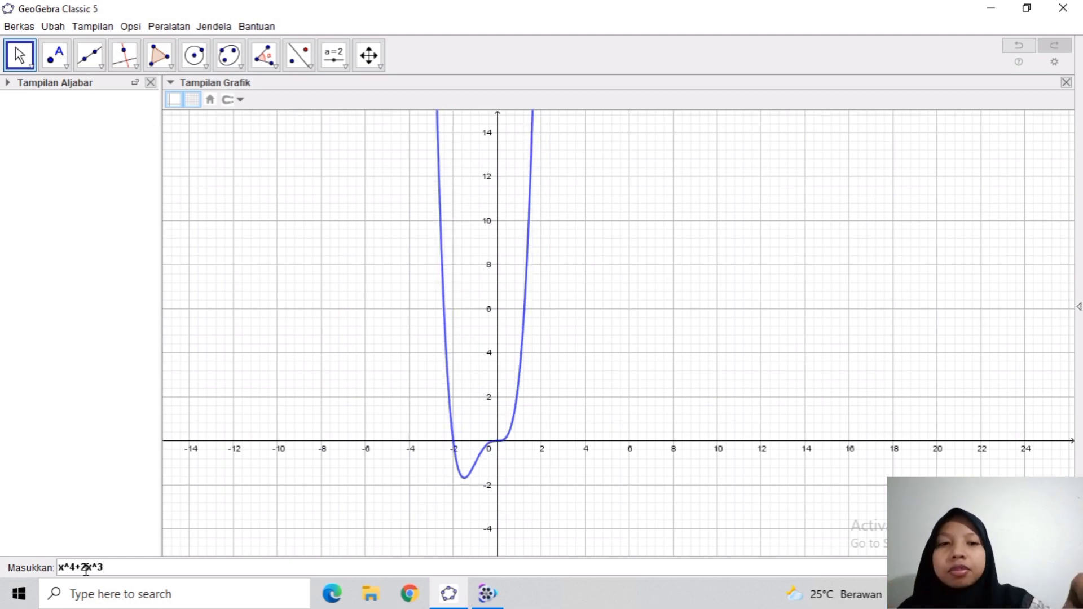
pyautogui.write('+3x')
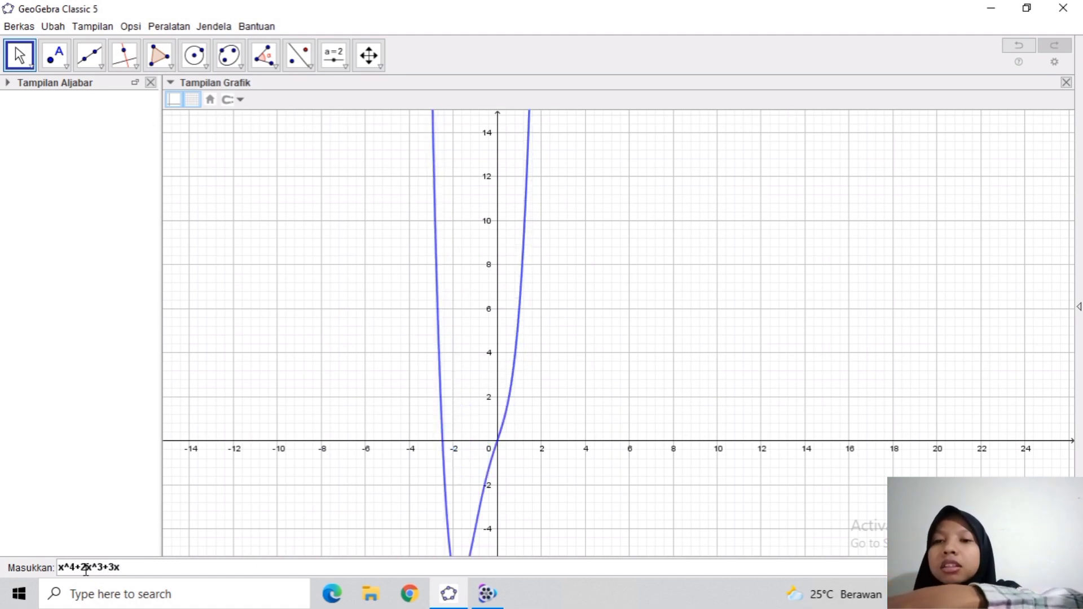
pyautogui.write('^2')
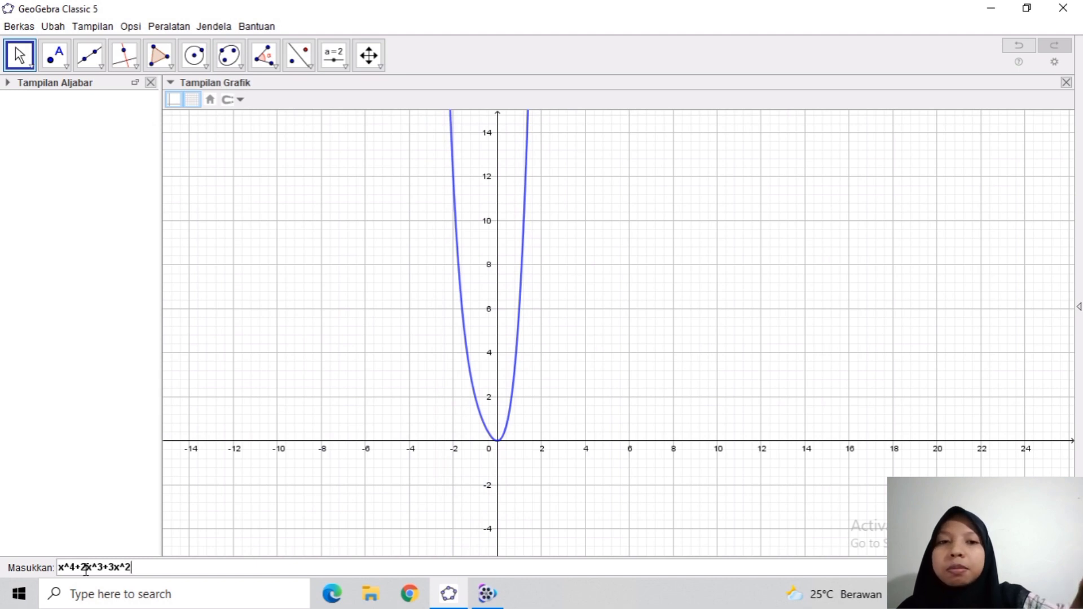
pyautogui.write('+x')
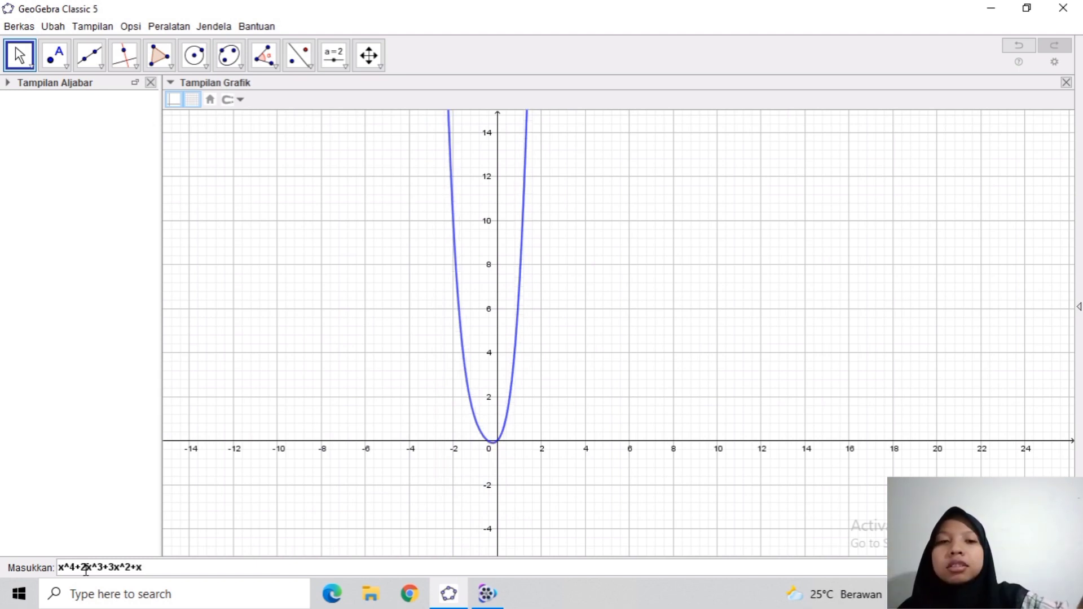
pyautogui.write('+5')
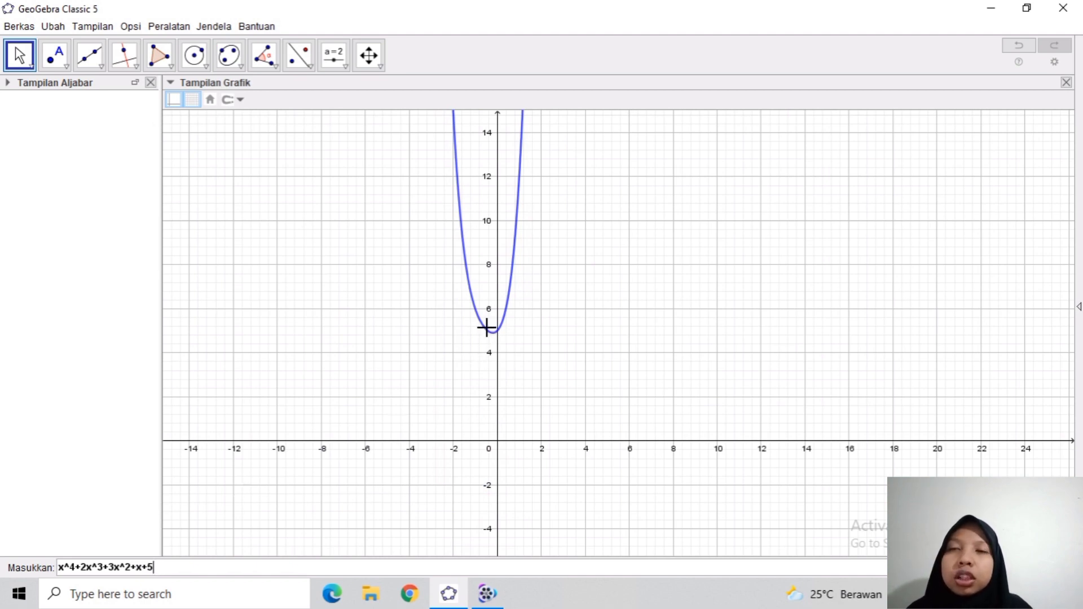
pyautogui.moveTo(480, 350); pyautogui.dragTo(491, 446)
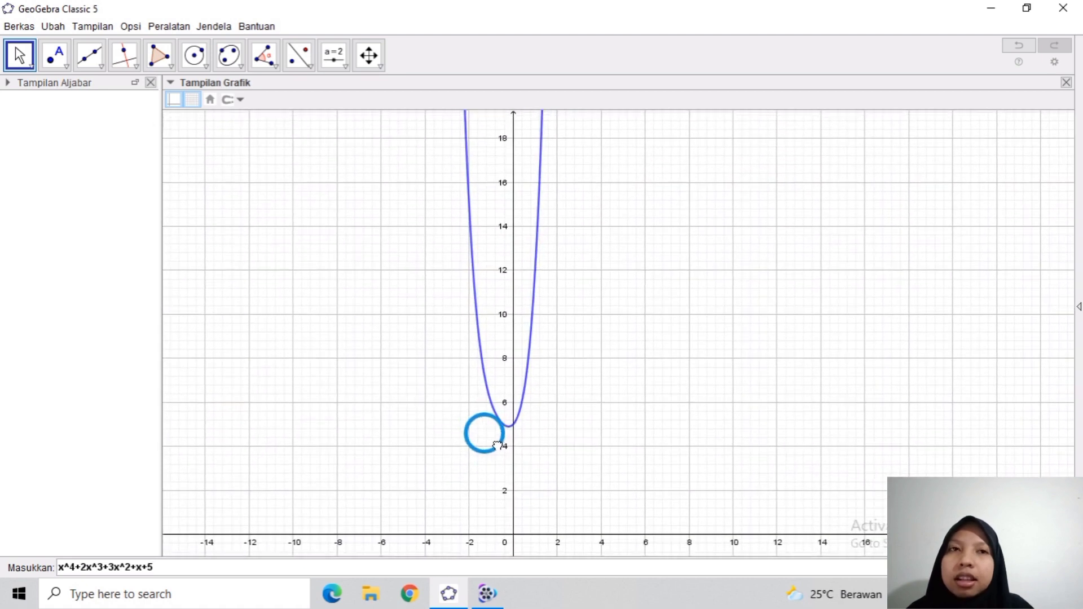
pyautogui.press('Return')
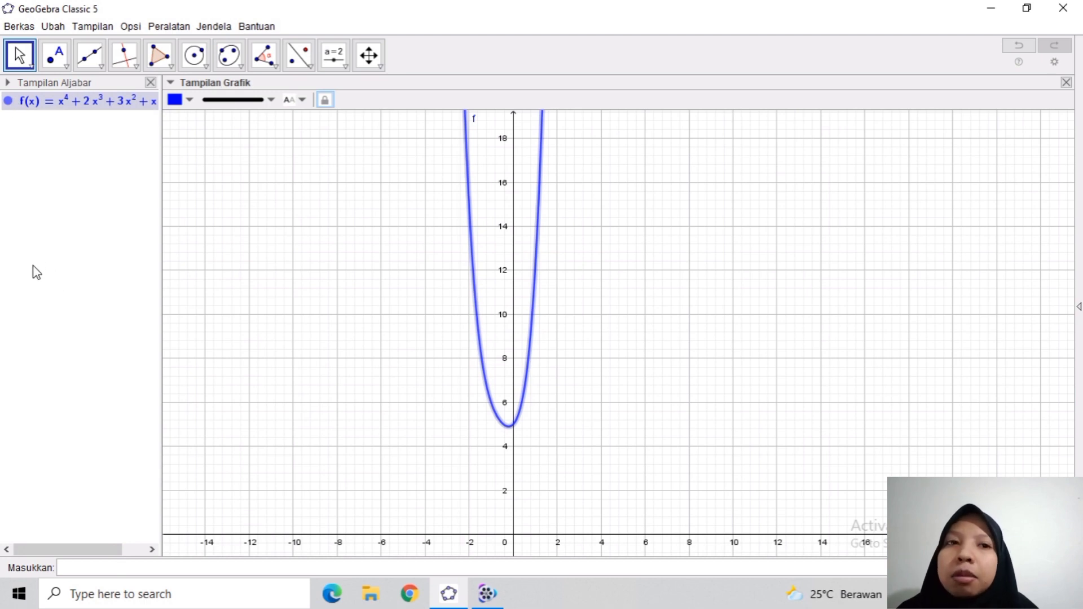
# Delete the fourth-degree function x^4+2x^3+3x^2+x+5 from the Algebra view.
pyautogui.click(52, 168)
pyautogui.click(53, 106)
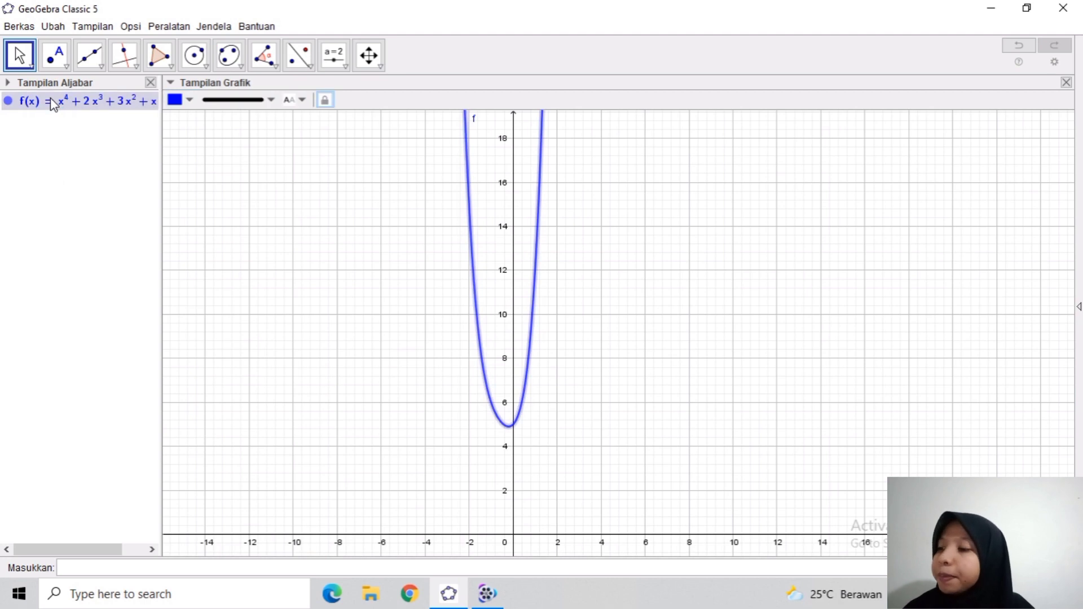
pyautogui.rightClick(9, 107)
pyautogui.click(25, 220)
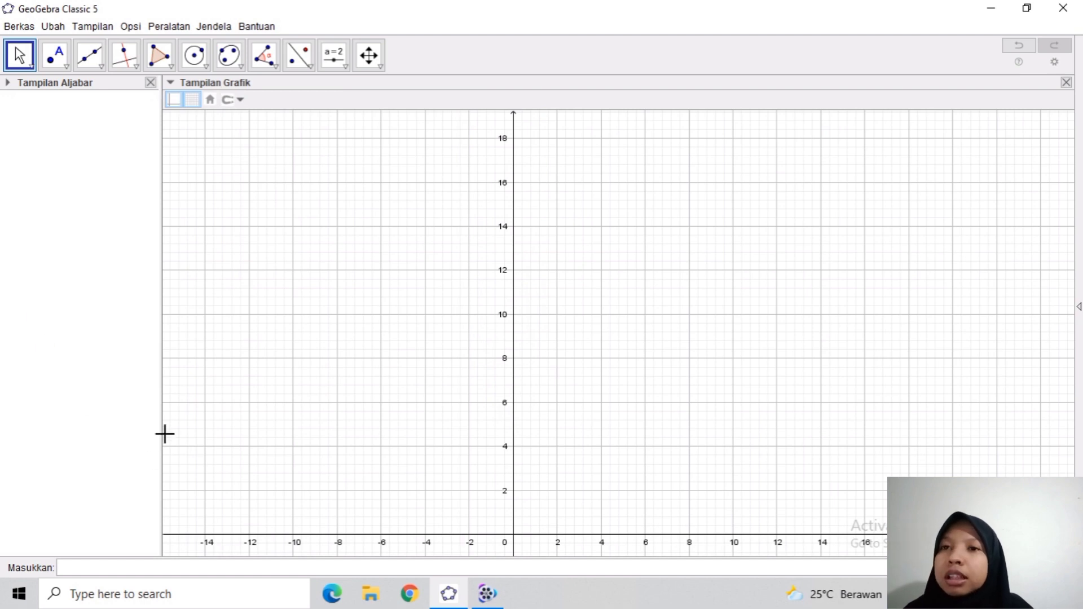
# Graph the trigonometric function sin(x+45)-4 from the input bar.
pyautogui.click(151, 568)
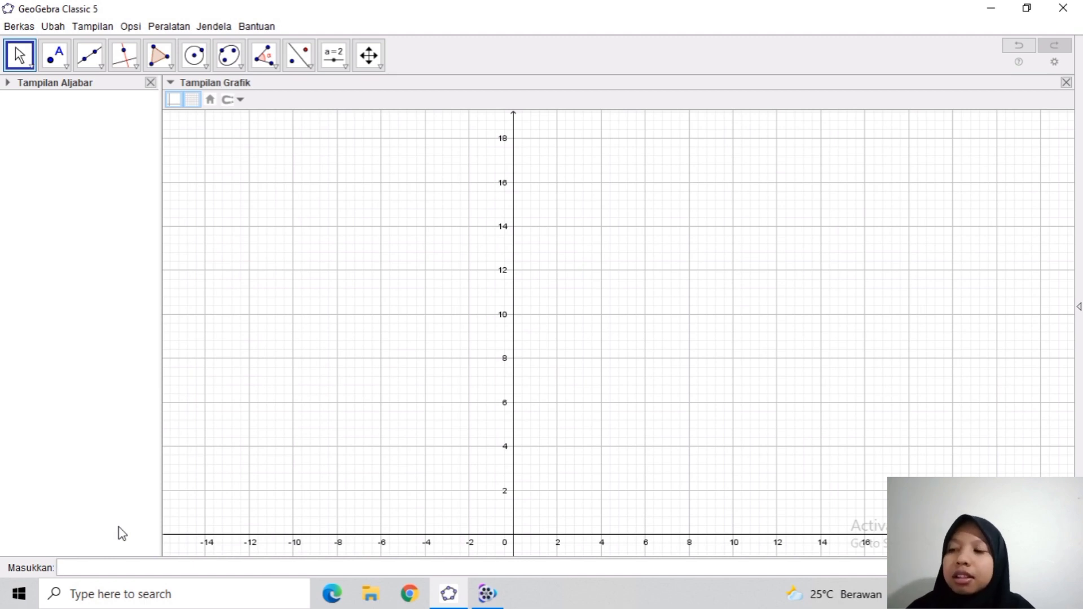
pyautogui.write('s')
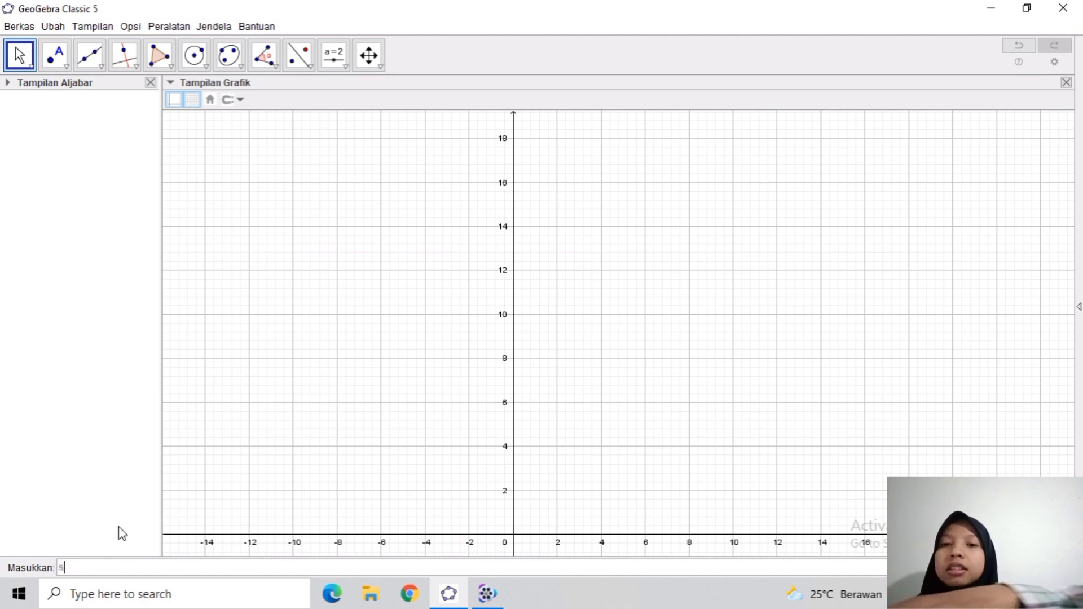
pyautogui.write('in')
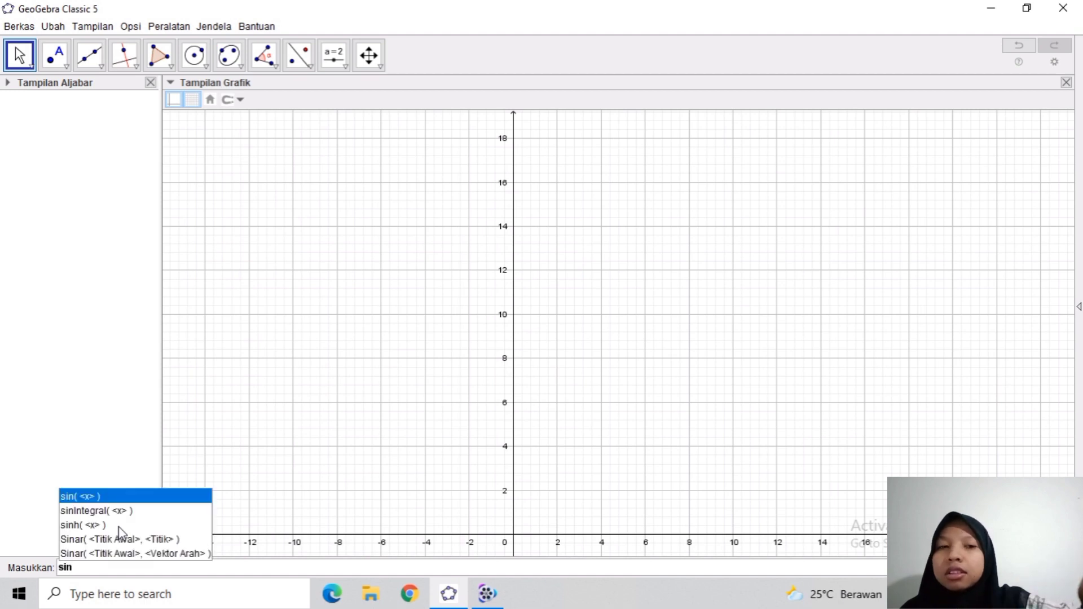
pyautogui.press('Escape')
pyautogui.write('(')
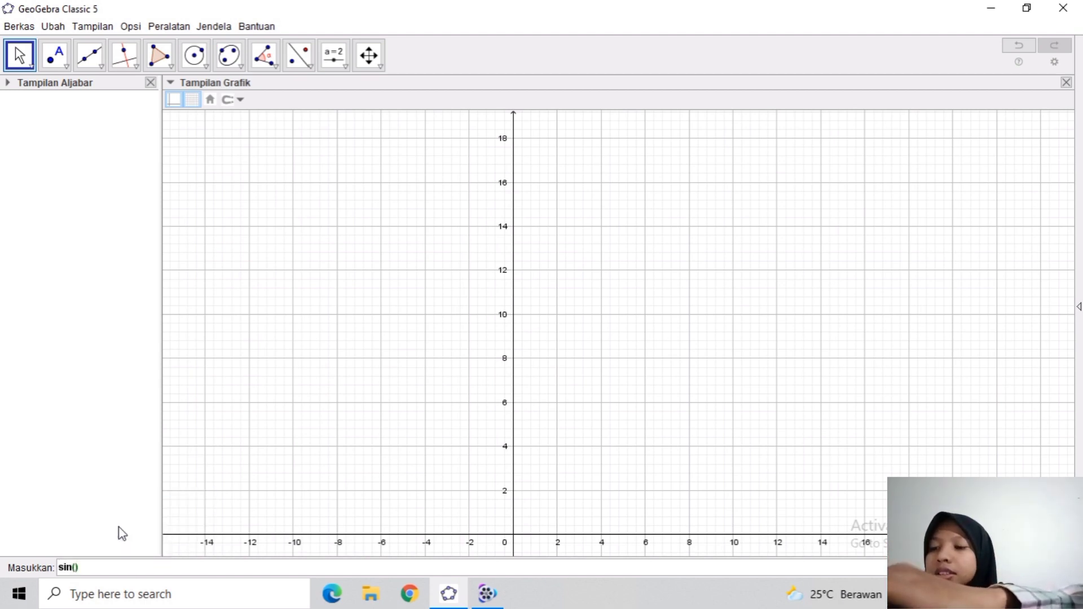
pyautogui.write('x')
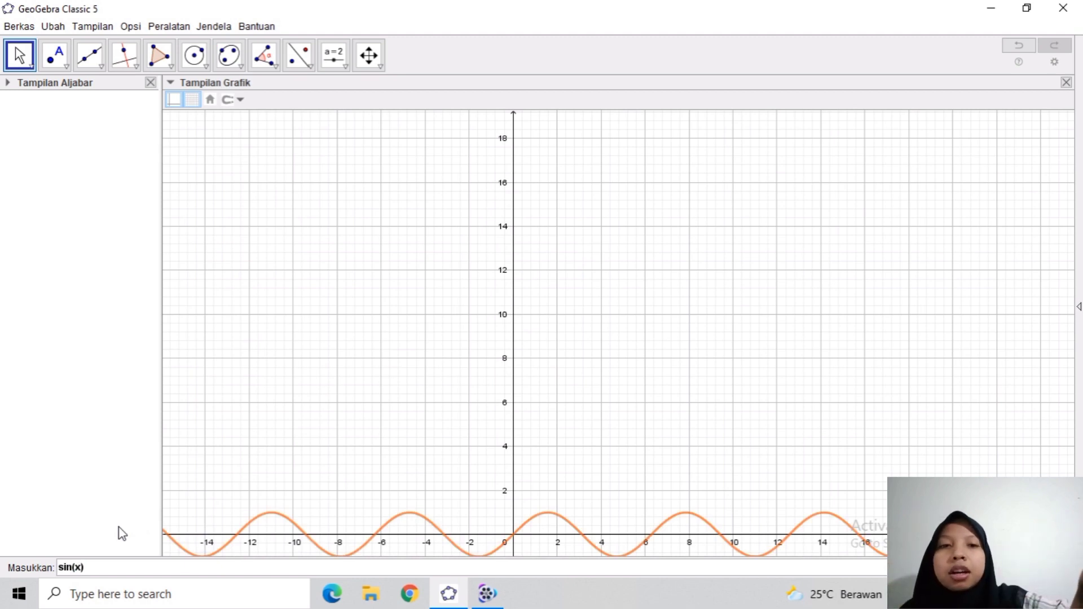
pyautogui.write('+45')
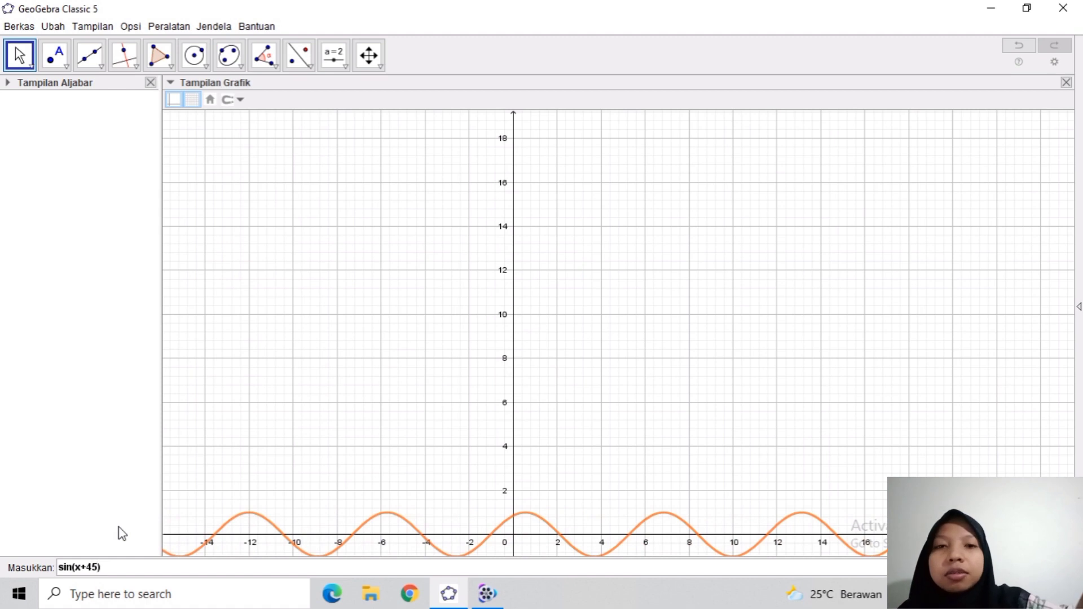
pyautogui.press('Right')
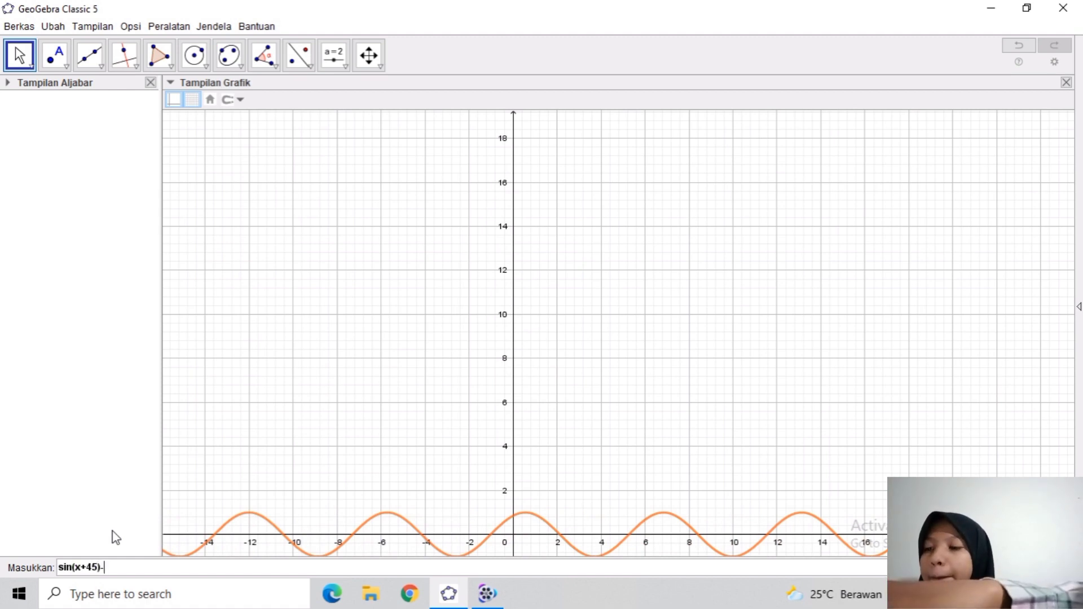
pyautogui.write('-4')
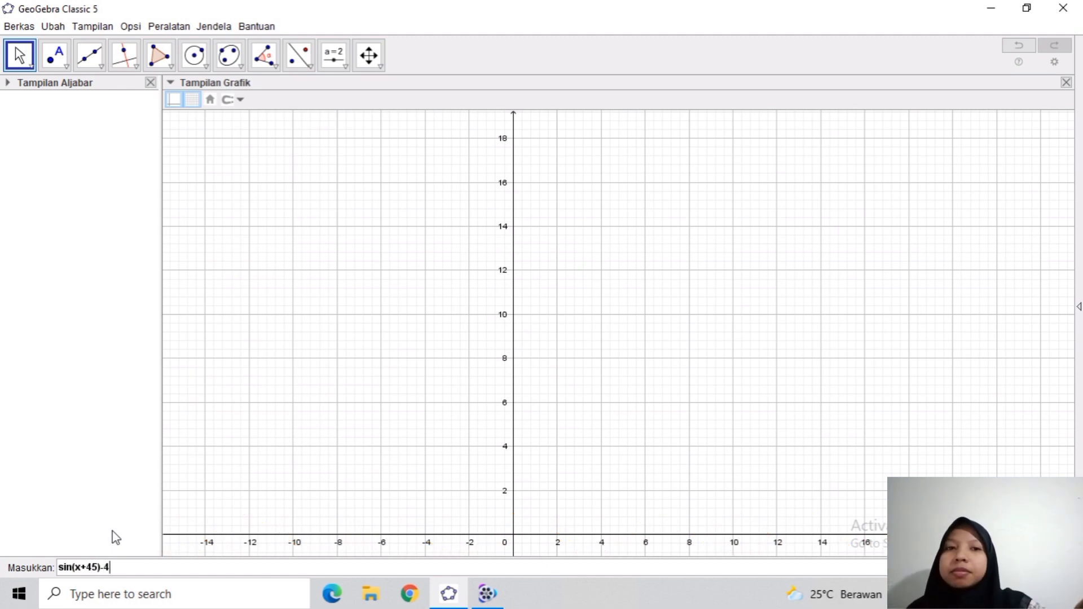
pyautogui.press('Return')
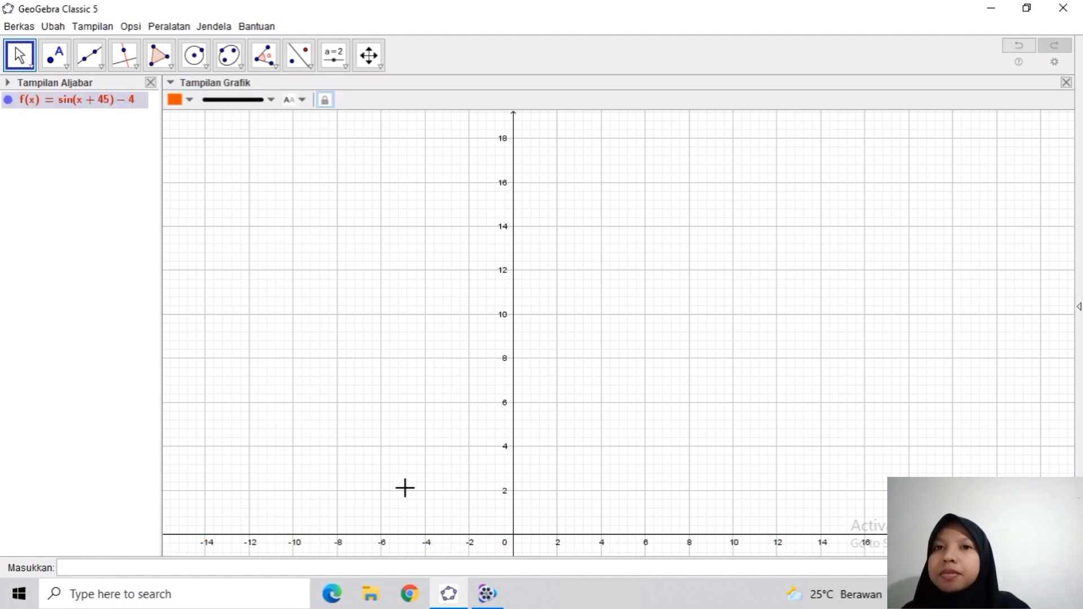
# Recolor the sine curve, trying cyan, blue and lime before settling on bright green, and deselect it.
pyautogui.moveTo(517, 423); pyautogui.dragTo(575, 322)
pyautogui.scroll(-5, 530, 380)
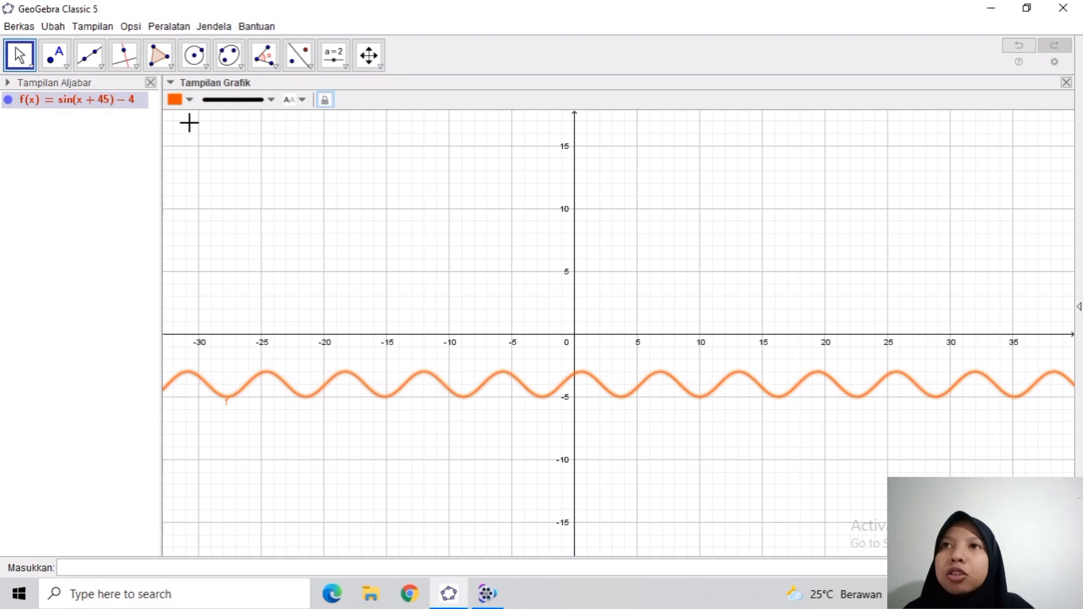
pyautogui.click(189, 101)
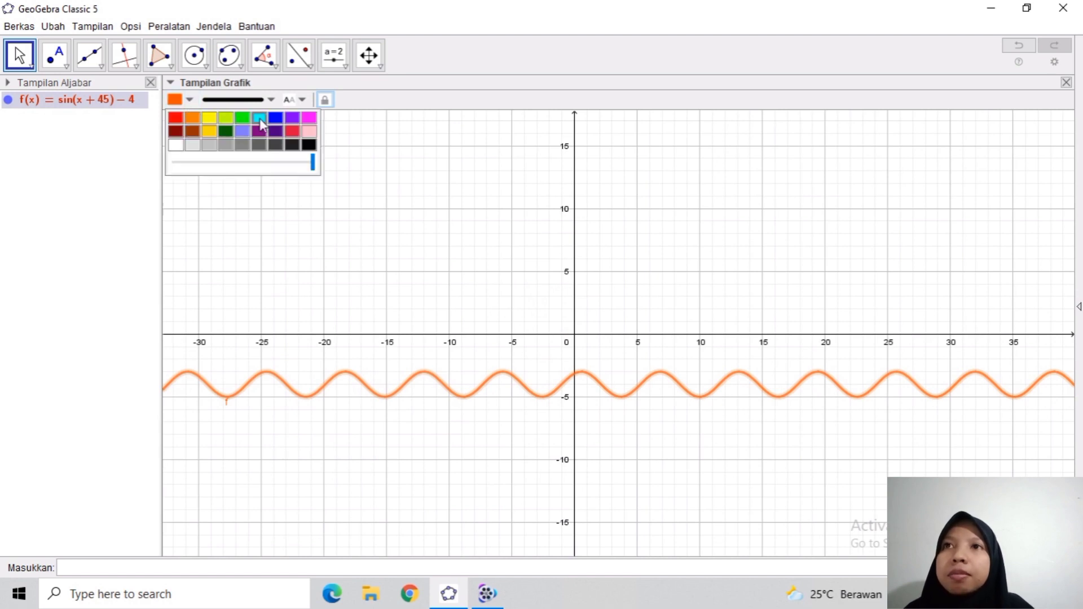
pyautogui.click(259, 118)
pyautogui.click(191, 101)
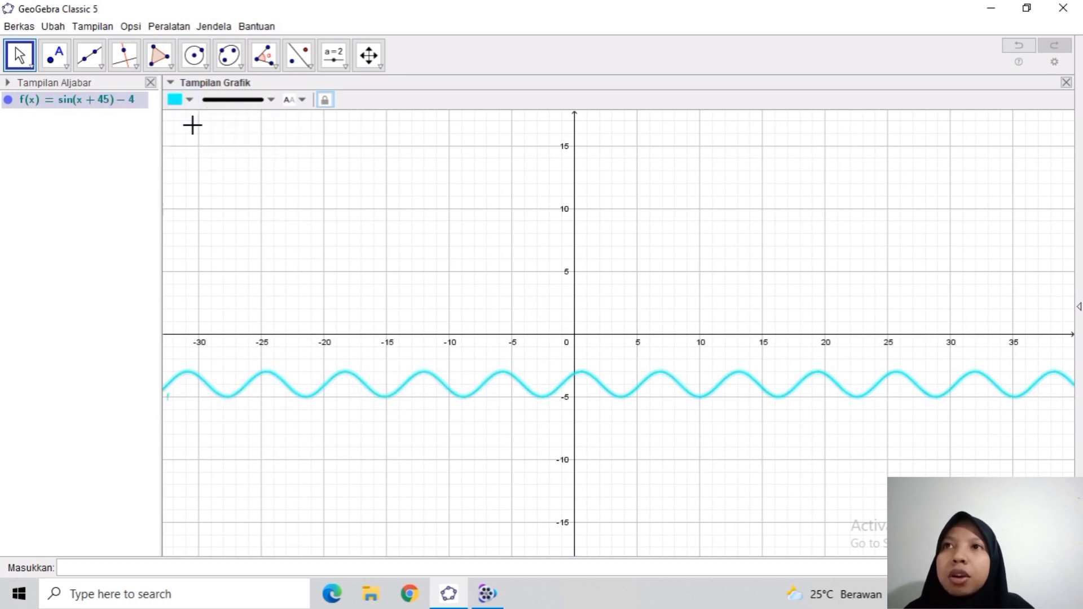
pyautogui.click(190, 101)
pyautogui.click(275, 118)
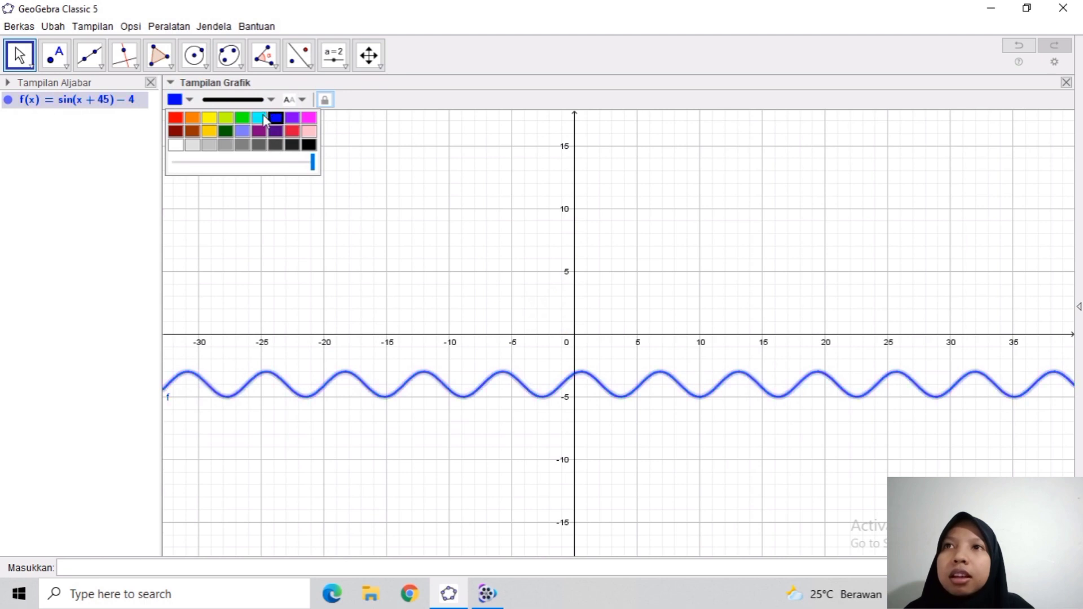
pyautogui.click(225, 117)
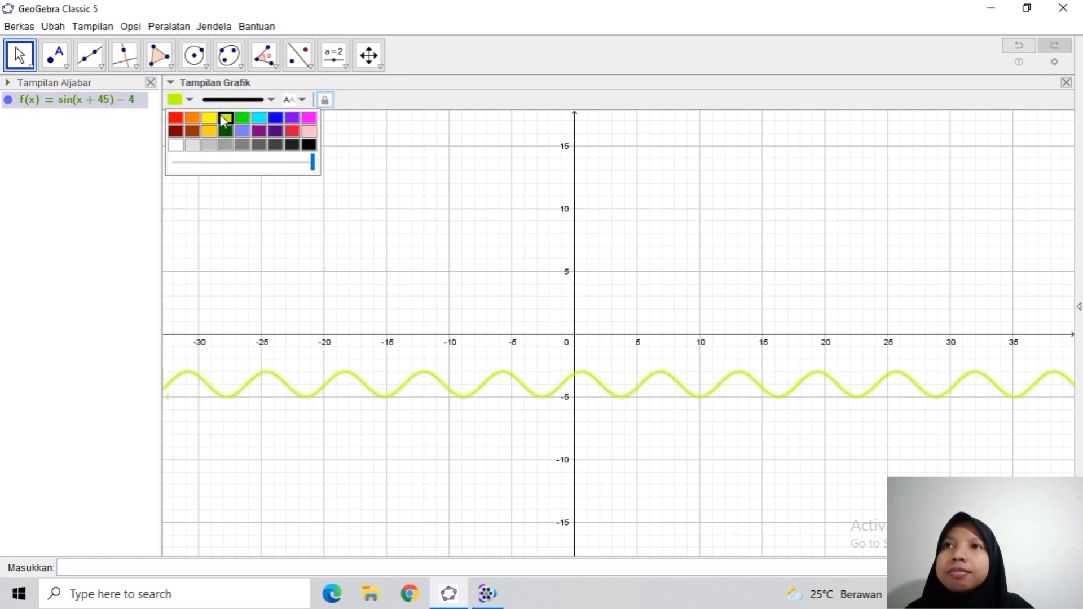
pyautogui.click(242, 117)
pyautogui.click(354, 271)
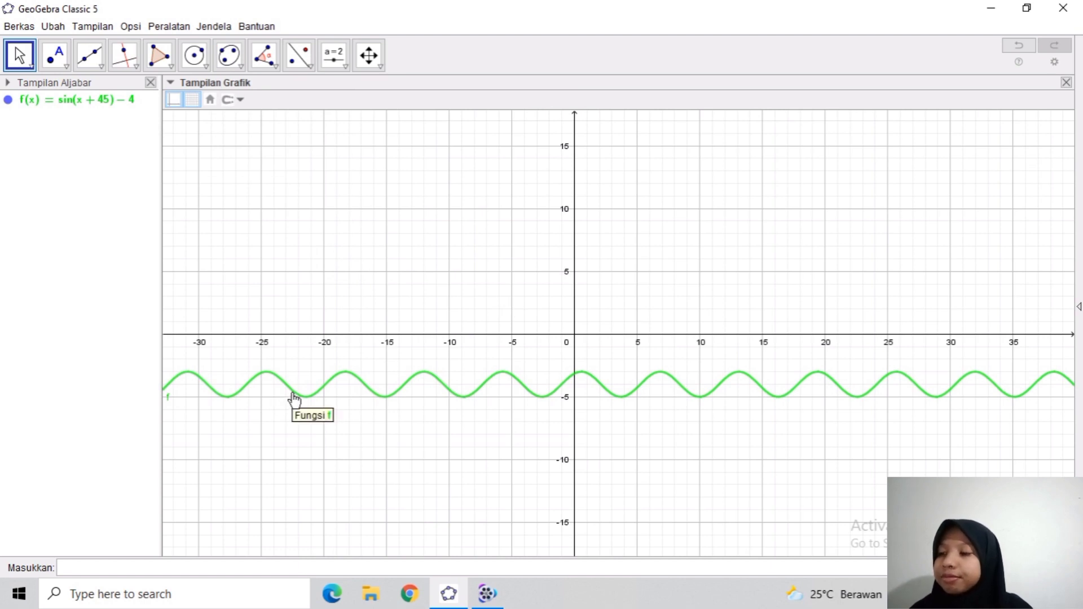
# Delete the trigonometric function sin(x+45)-4 from the Algebra view.
pyautogui.click(7, 100)
pyautogui.rightClick(7, 101)
pyautogui.click(40, 217)
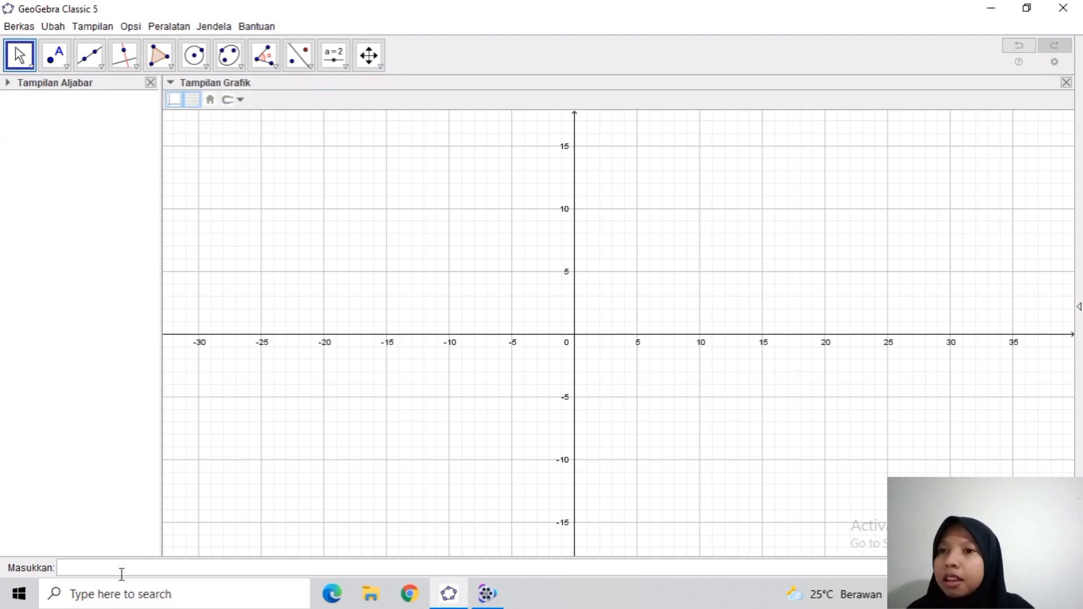
# Graph the exponential function 2^x from the input bar.
pyautogui.click(99, 566)
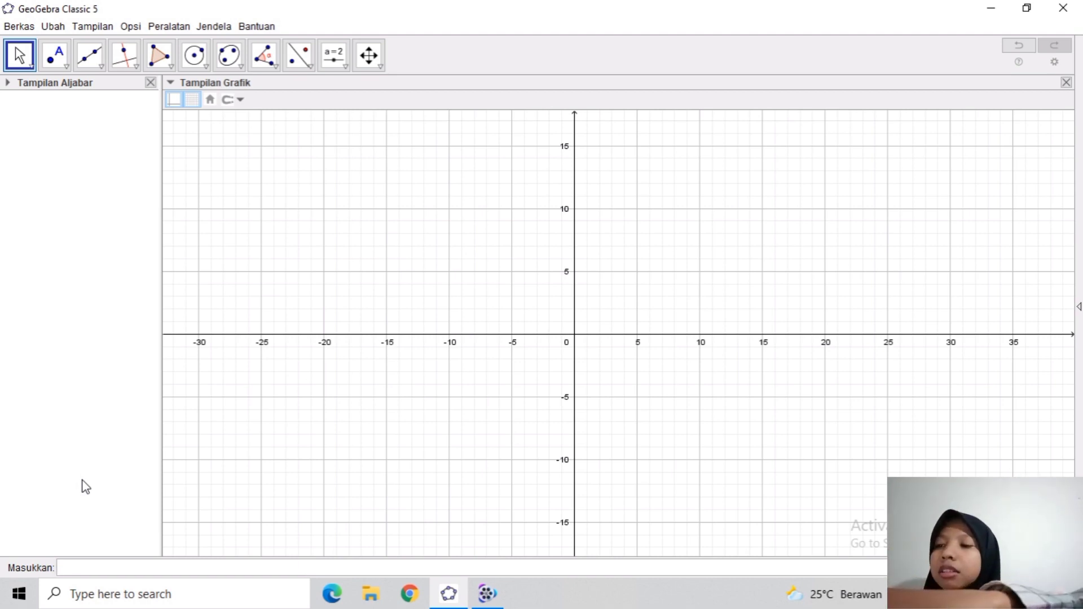
pyautogui.write('2')
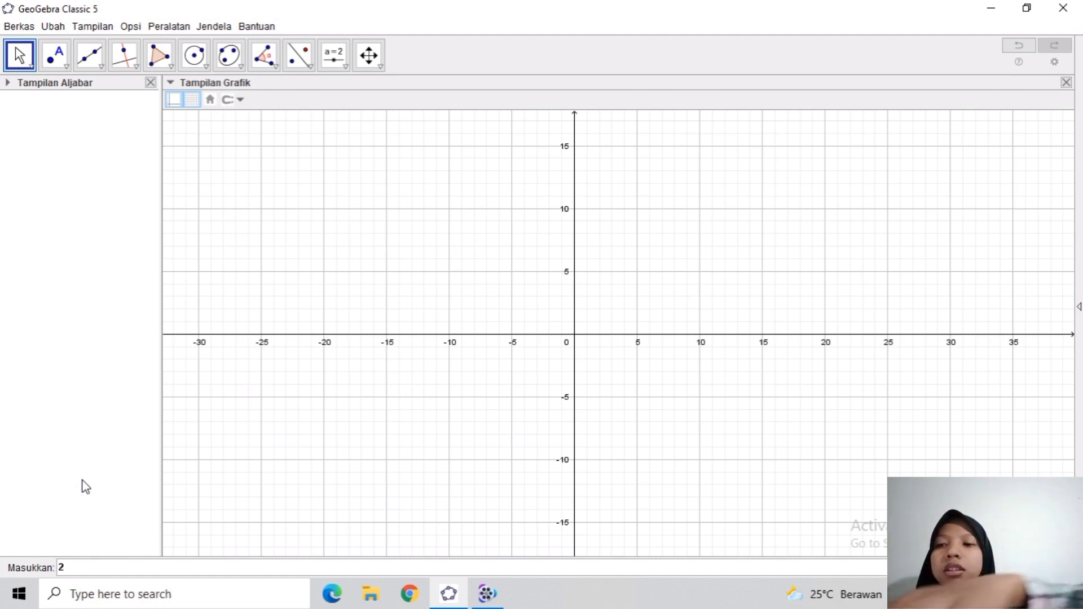
pyautogui.write('^')
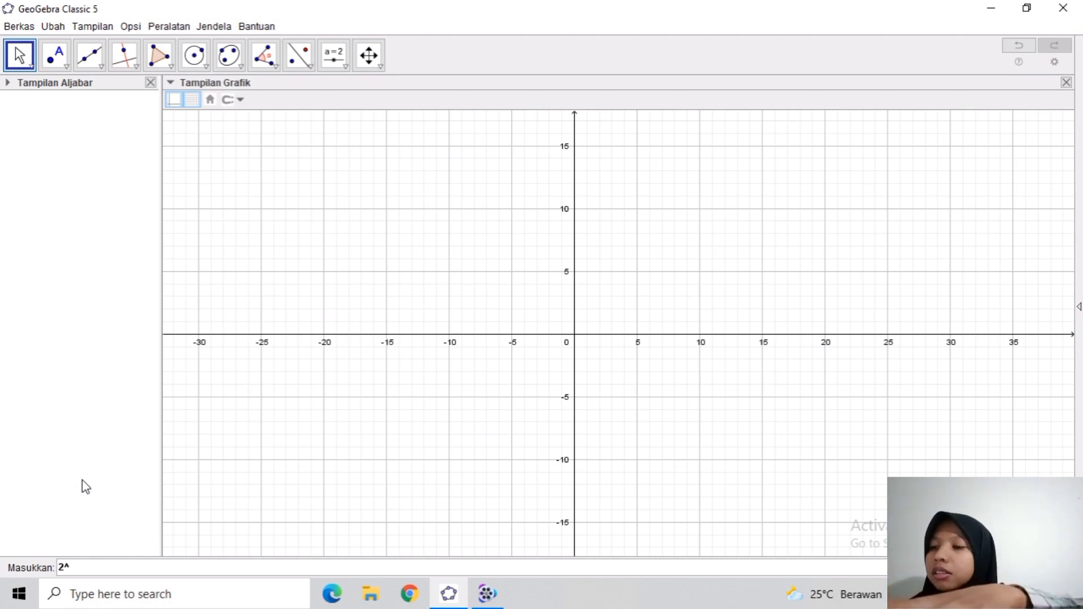
pyautogui.write('x')
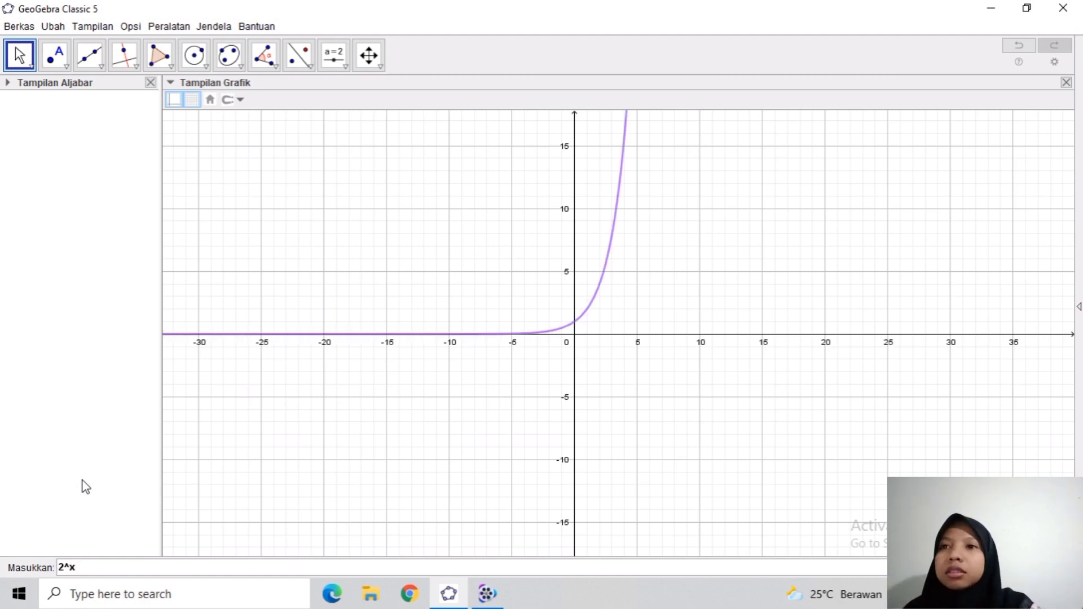
pyautogui.press('Return')
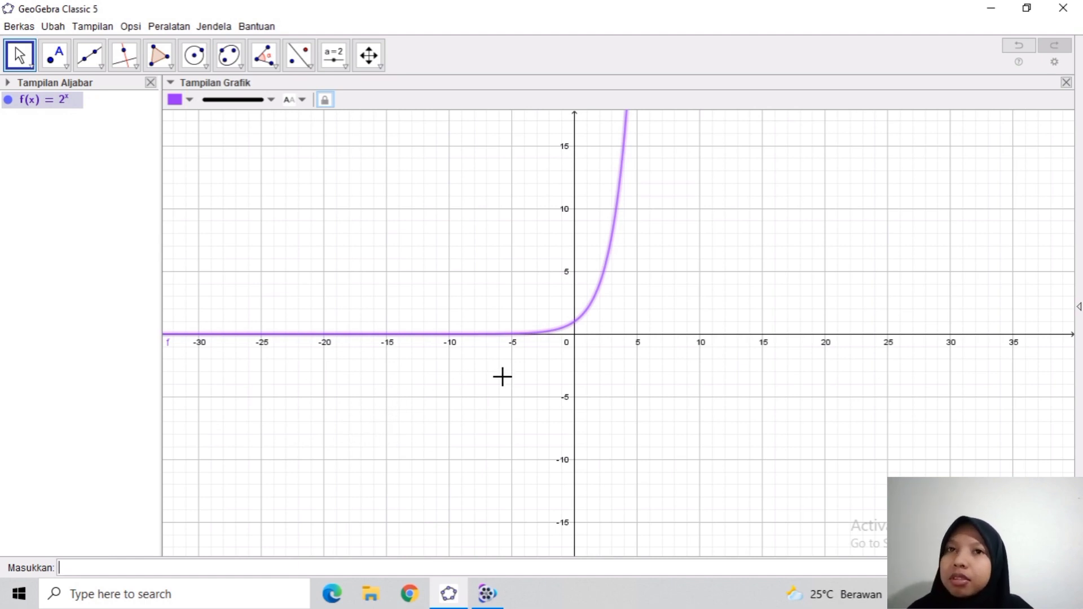
pyautogui.scroll(-4, 501, 378)
pyautogui.scroll(-2, 500, 385)
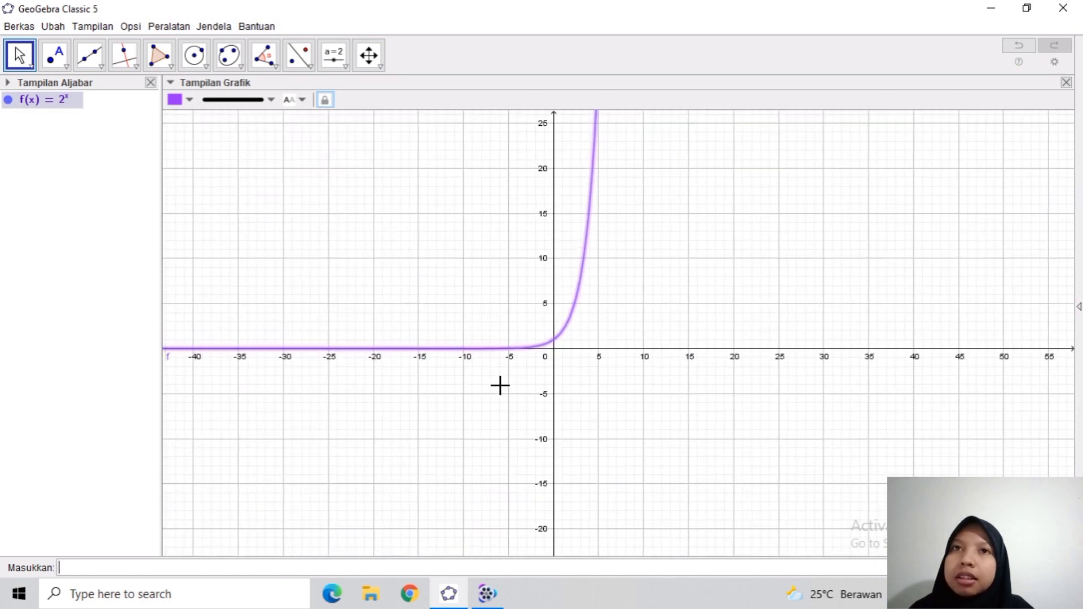
pyautogui.moveTo(524, 394); pyautogui.dragTo(448, 511)
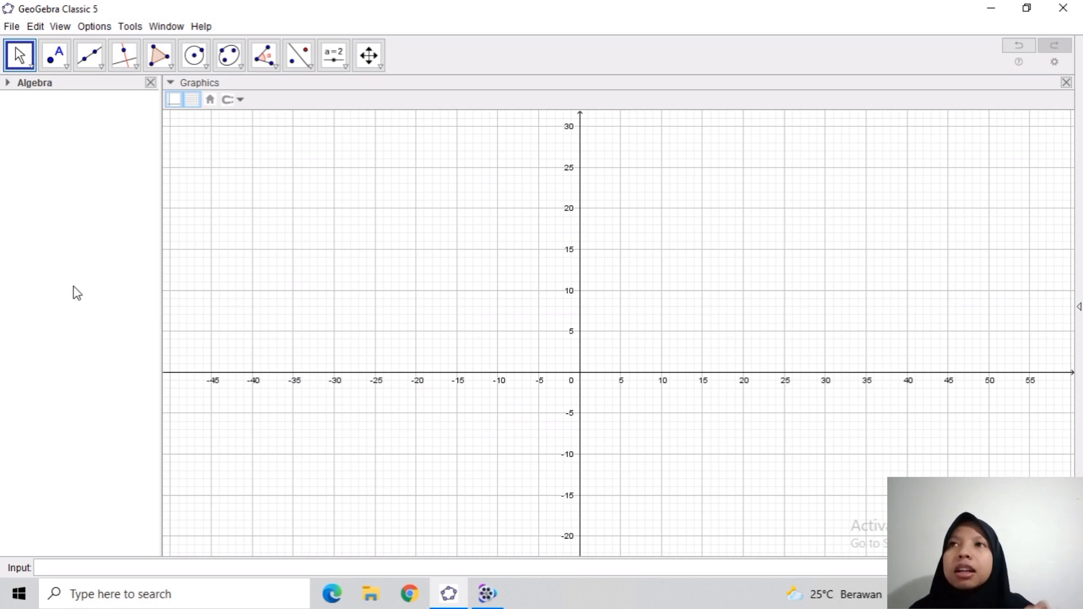
# Show the 3D Graphics view and place points at (15, 0) and (0, 15) on the axes of the 2D view.
pyautogui.click(58, 30)
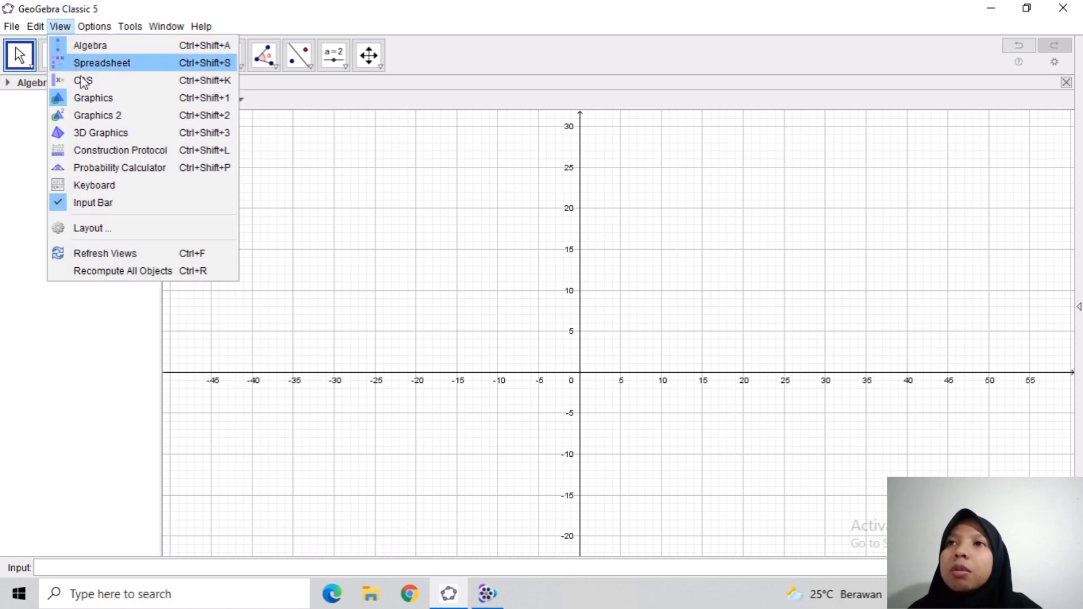
pyautogui.click(97, 135)
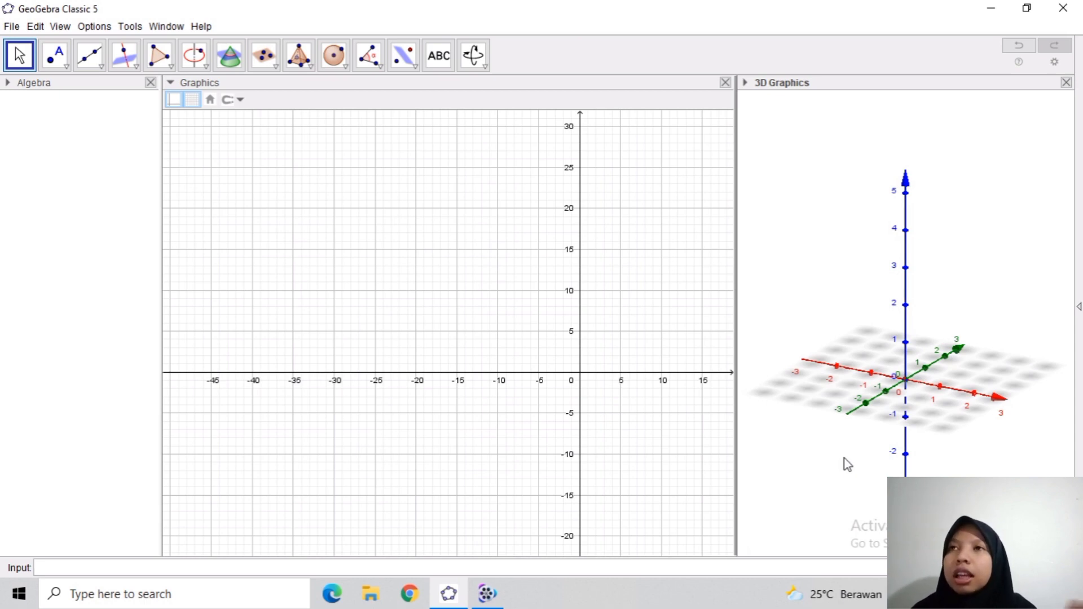
pyautogui.click(55, 60)
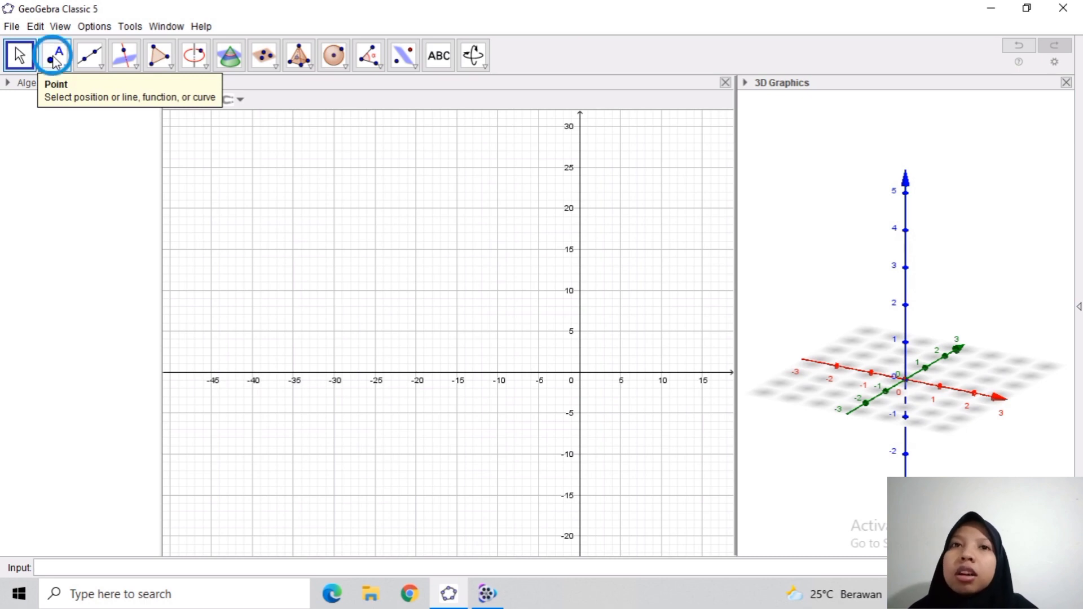
pyautogui.click(703, 372)
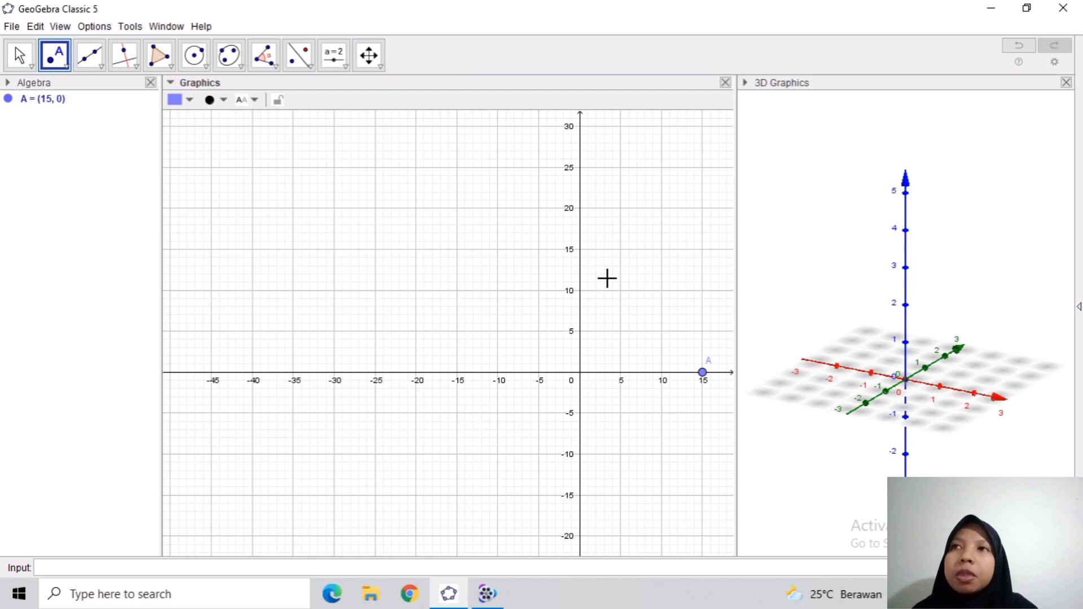
pyautogui.click(580, 250)
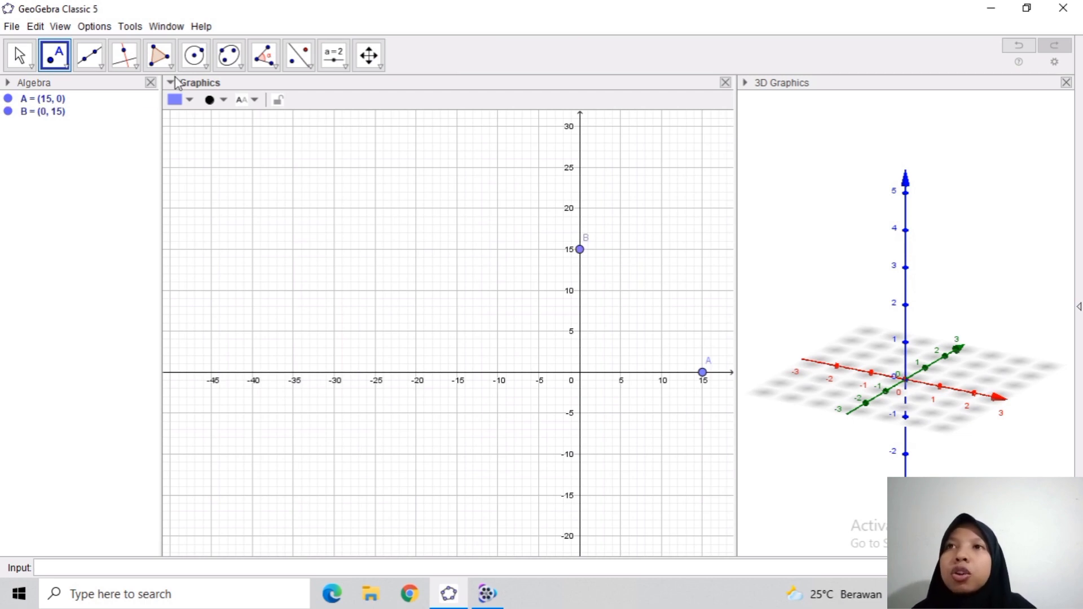
# Construct a regular polygon with 5 vertices from point A on the x-axis to point B on the y-axis.
pyautogui.click(165, 58)
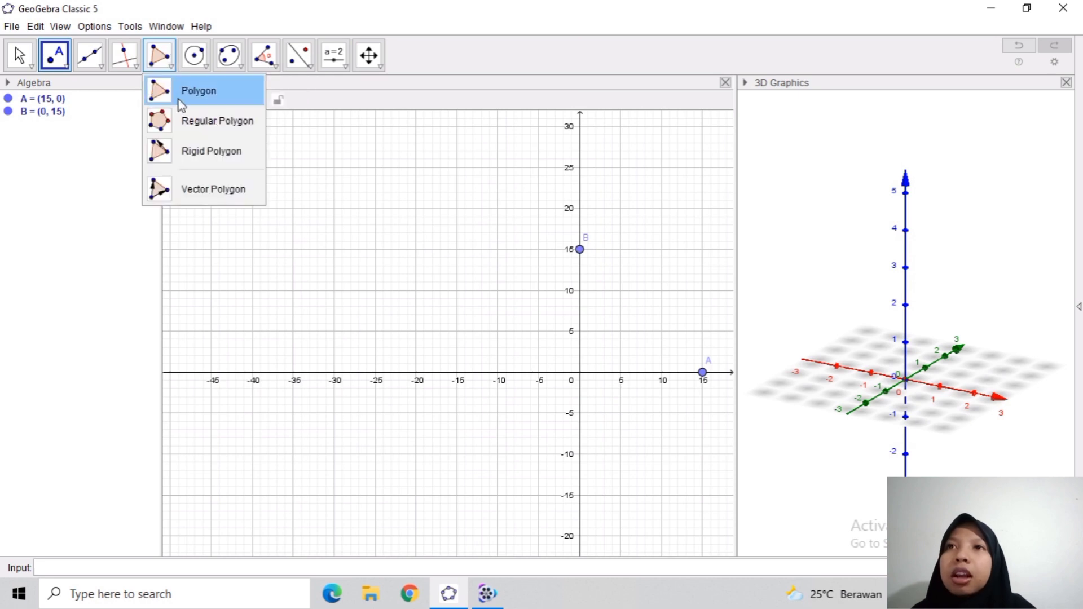
pyautogui.click(180, 120)
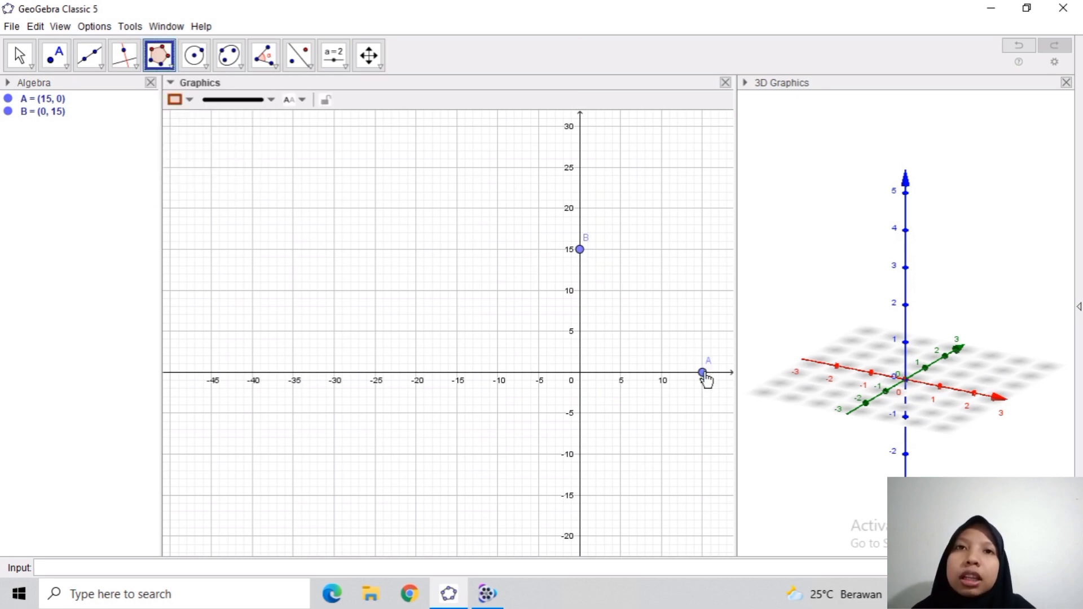
pyautogui.moveTo(704, 375); pyautogui.dragTo(580, 252)
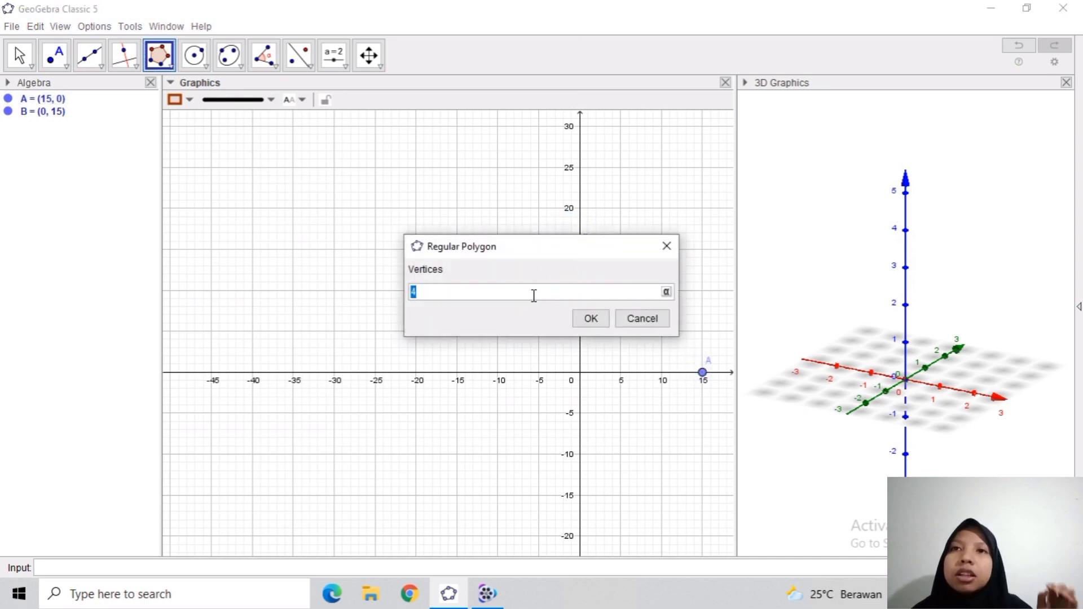
pyautogui.press('BackSpace')
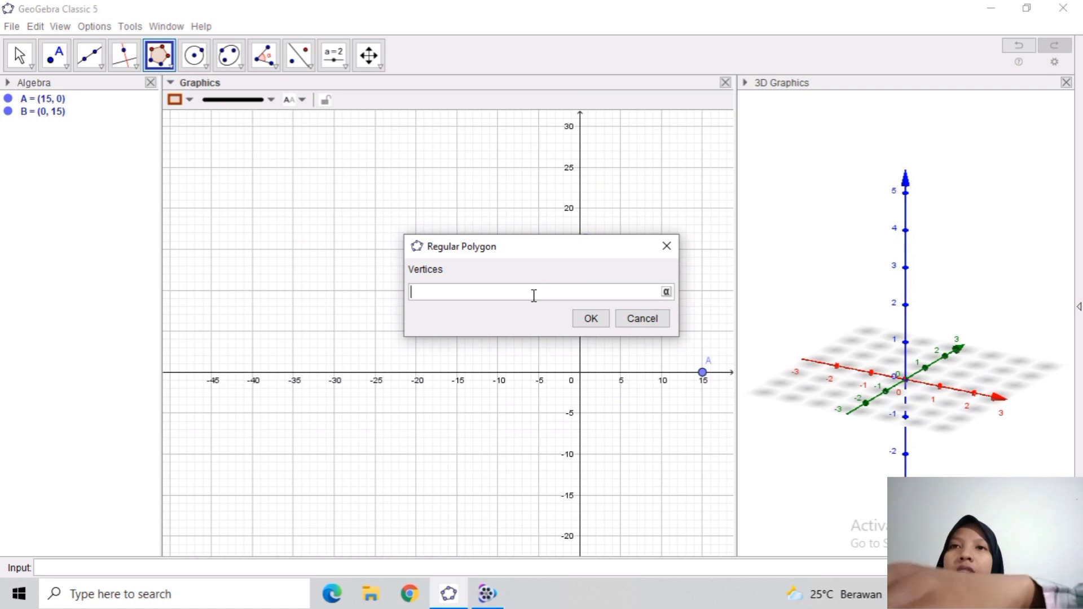
pyautogui.write('5')
pyautogui.press('Return')
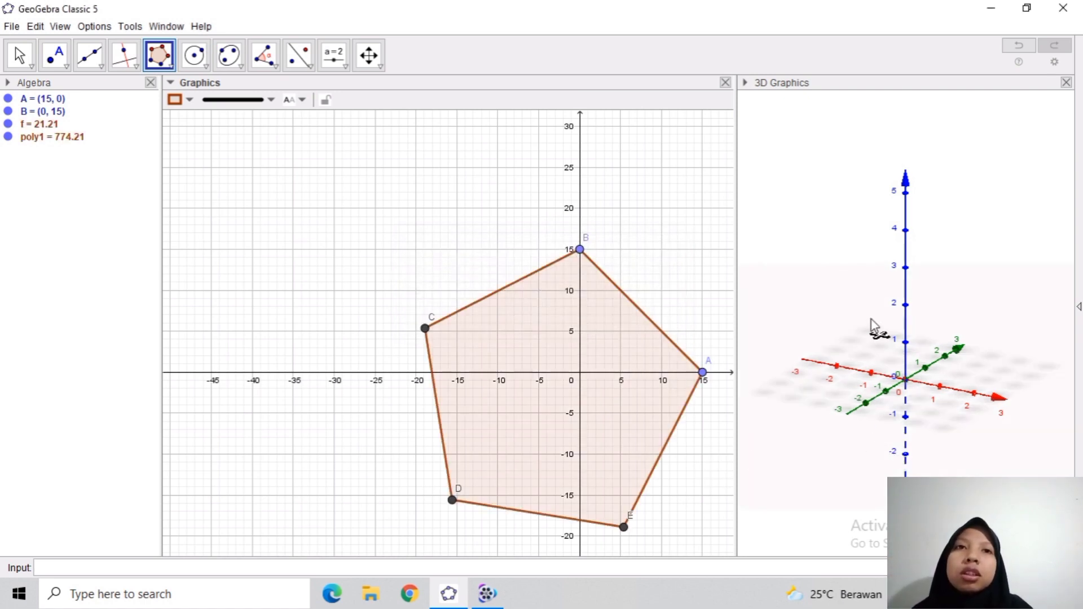
# Examine the whole pentagon and its vertices in the 3D Graphics view.
pyautogui.scroll(3, 873, 326)
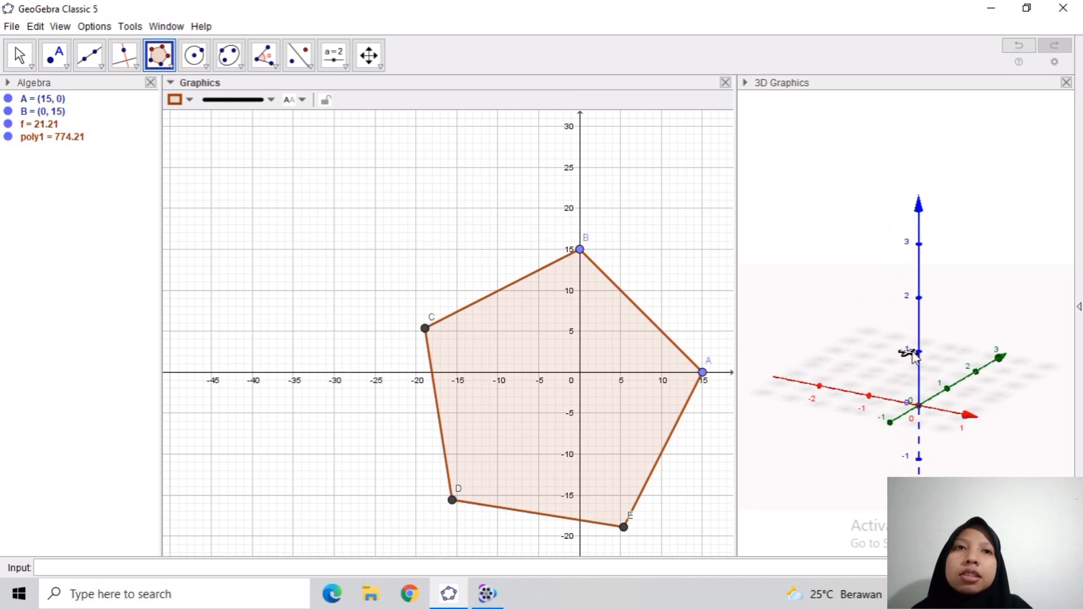
pyautogui.scroll(-3, 953, 383)
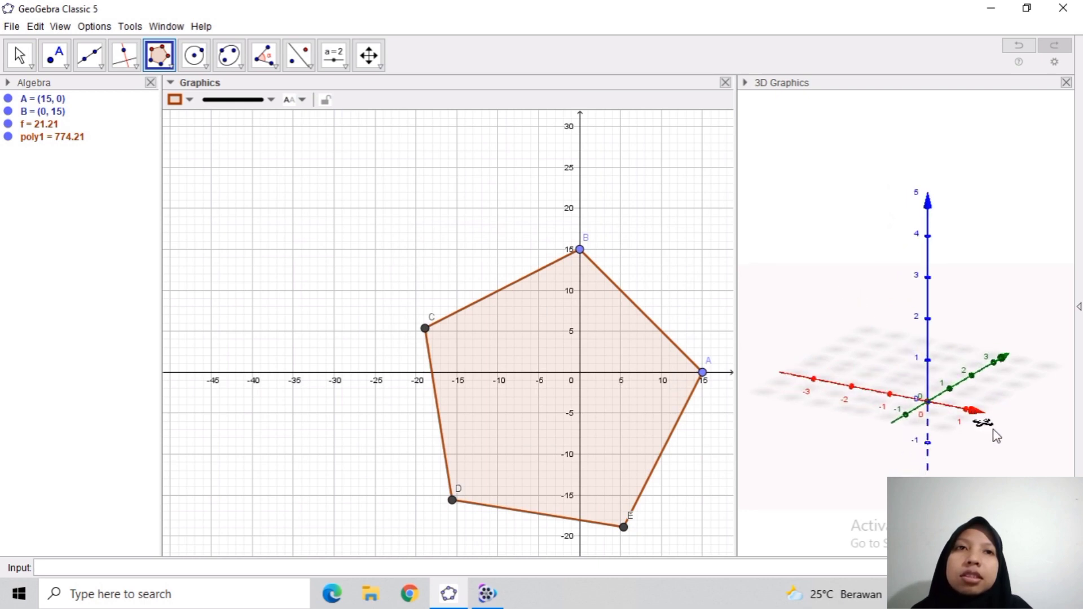
pyautogui.scroll(-2, 1038, 443)
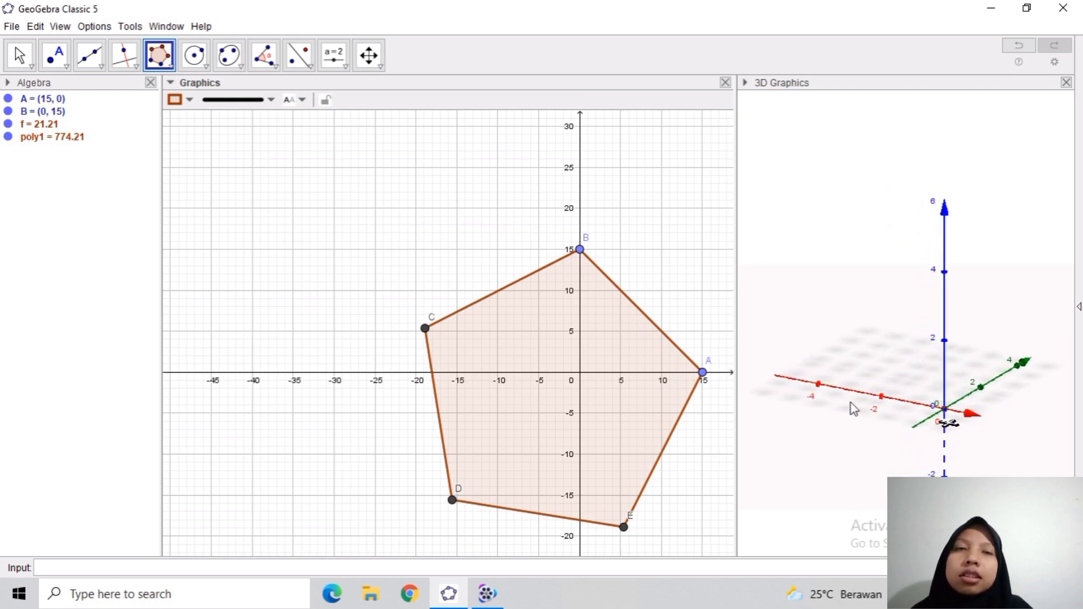
pyautogui.scroll(-2, 852, 403)
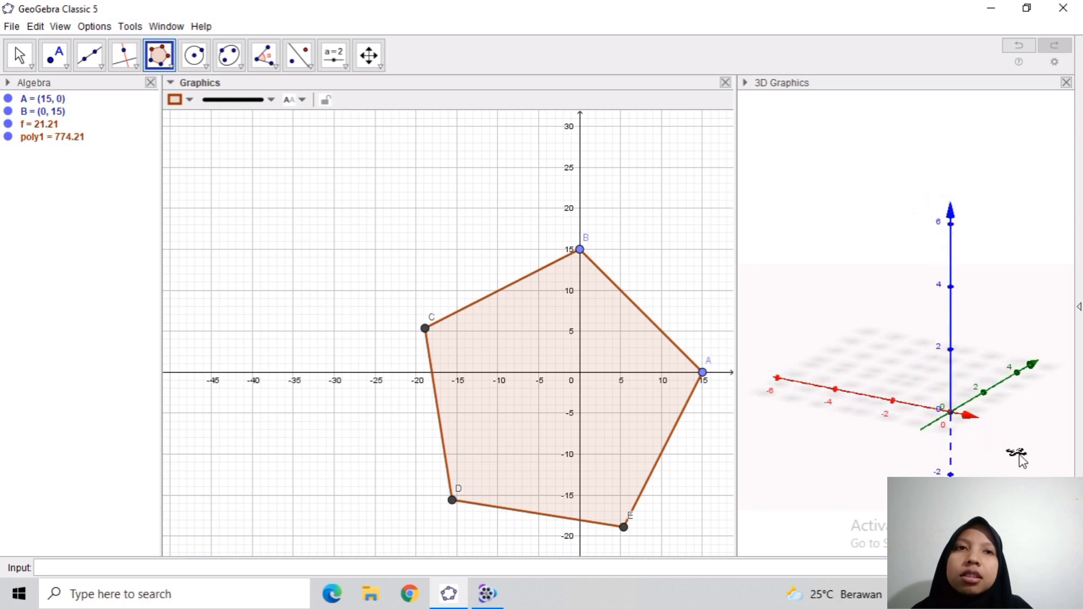
pyautogui.scroll(-1, 1010, 452)
pyautogui.scroll(-1, 787, 313)
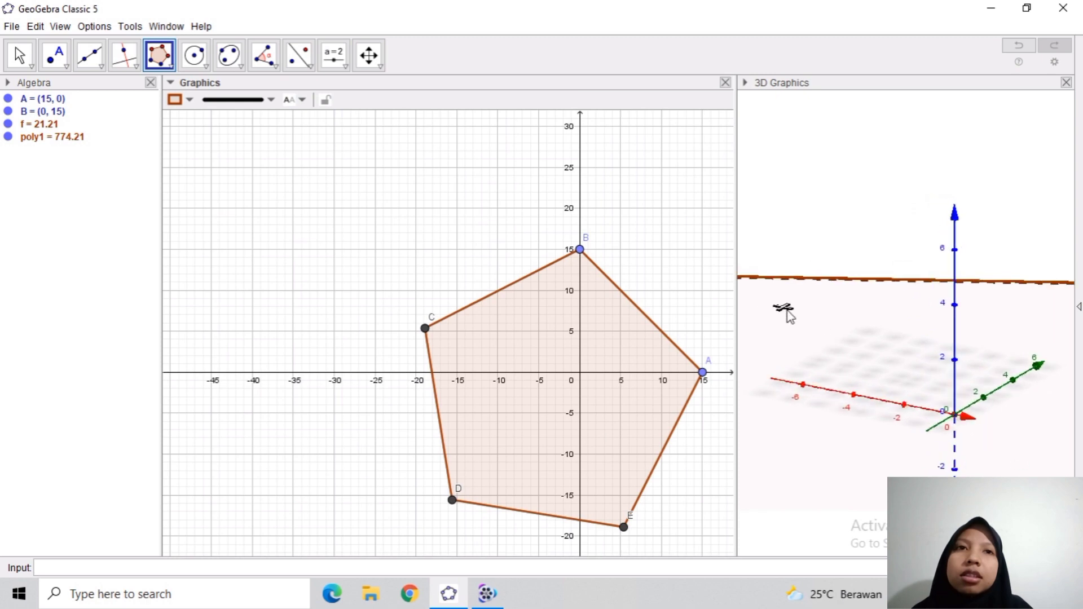
pyautogui.scroll(-2, 789, 314)
pyautogui.scroll(-5, 808, 337)
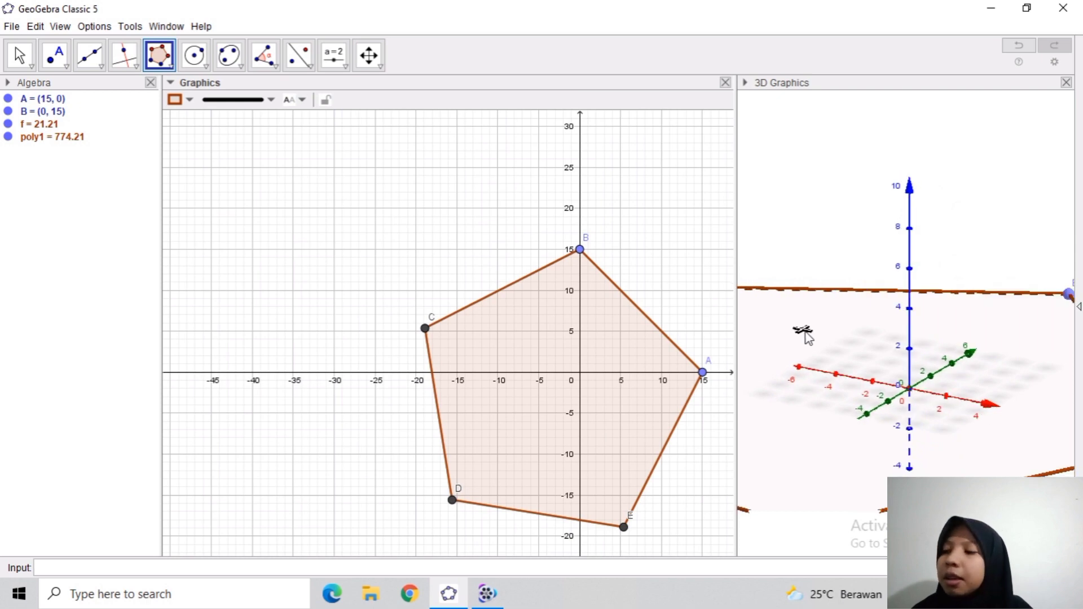
pyautogui.scroll(-5, 807, 337)
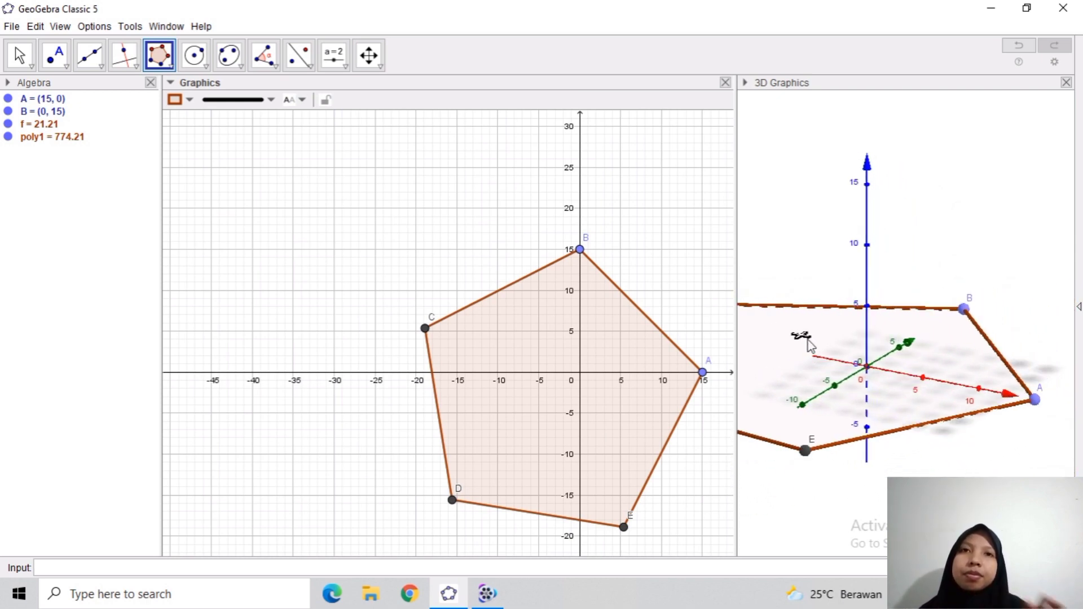
pyautogui.moveTo(807, 339); pyautogui.dragTo(901, 387)
pyautogui.scroll(-5, 903, 395)
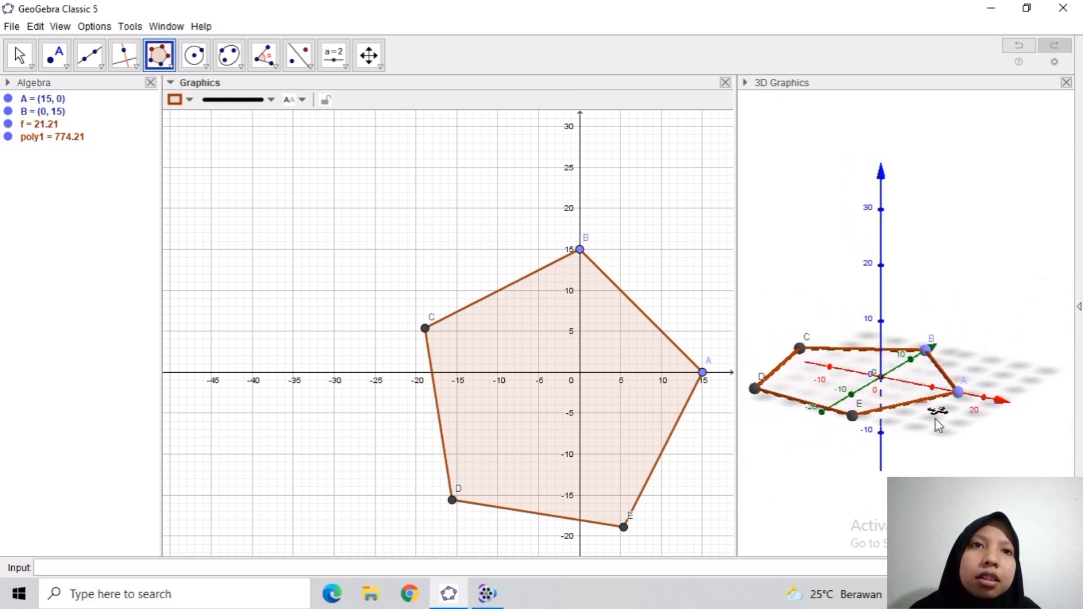
pyautogui.scroll(-3, 883, 398)
pyautogui.scroll(-2, 883, 398)
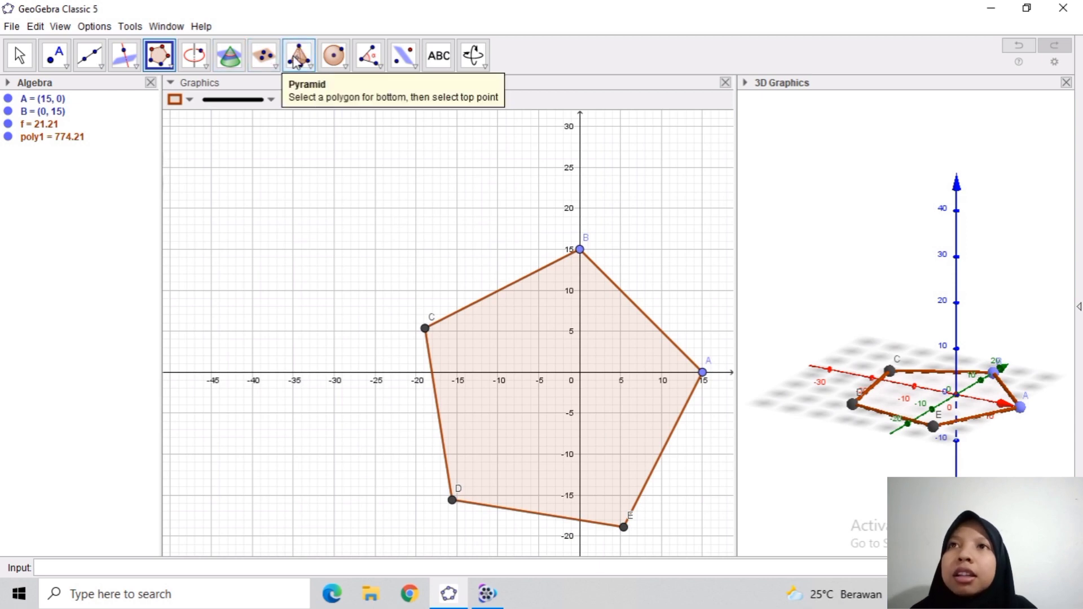
# Extrude the pentagon to a prism with an altitude of 15 in the 3D view.
pyautogui.click(314, 69)
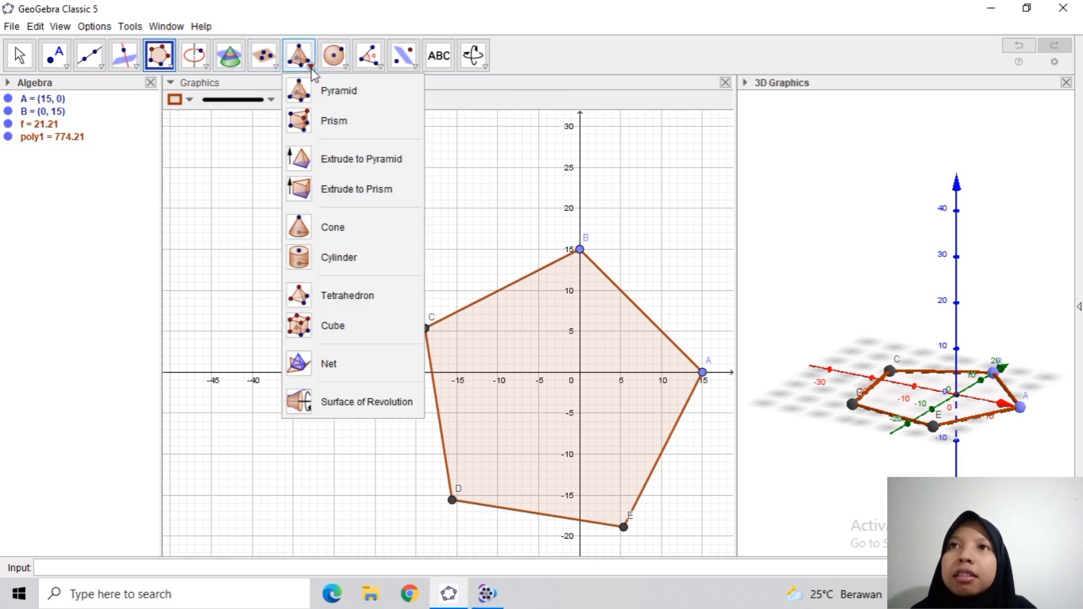
pyautogui.click(320, 193)
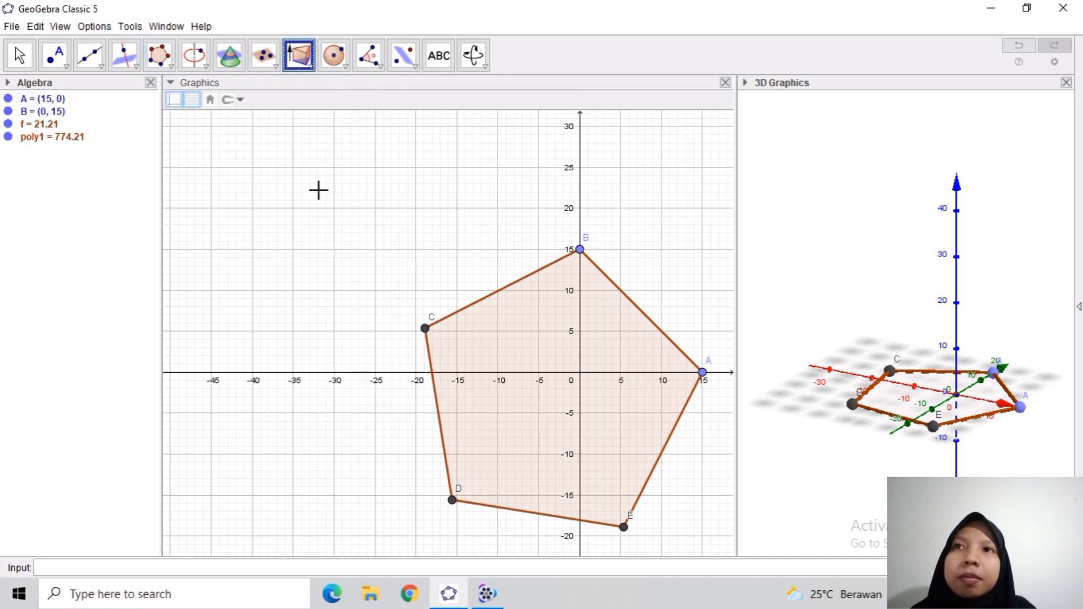
pyautogui.click(882, 385)
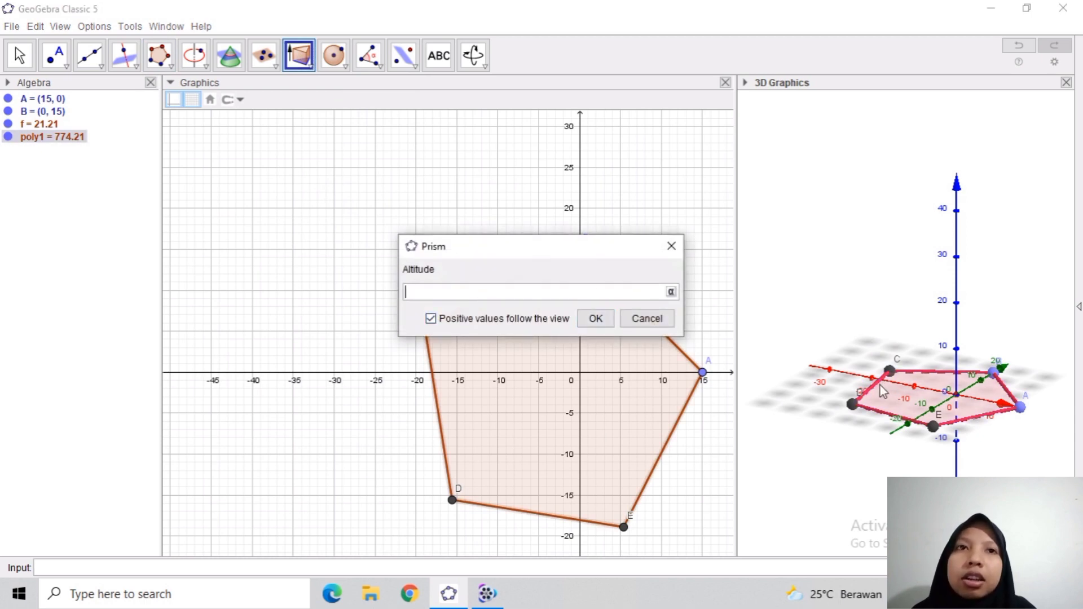
pyautogui.click(417, 289)
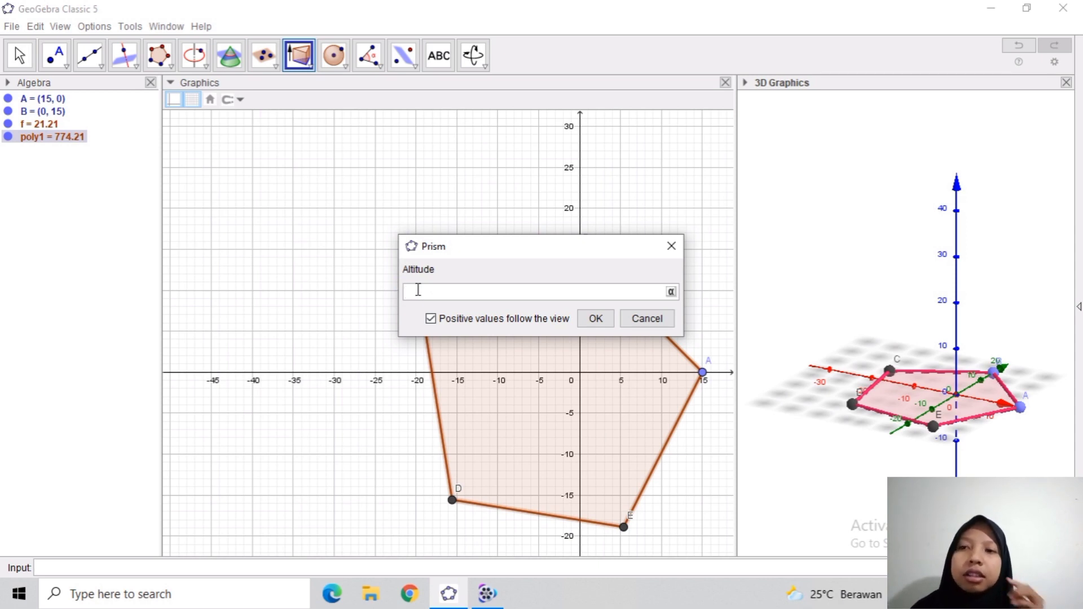
pyautogui.write('15')
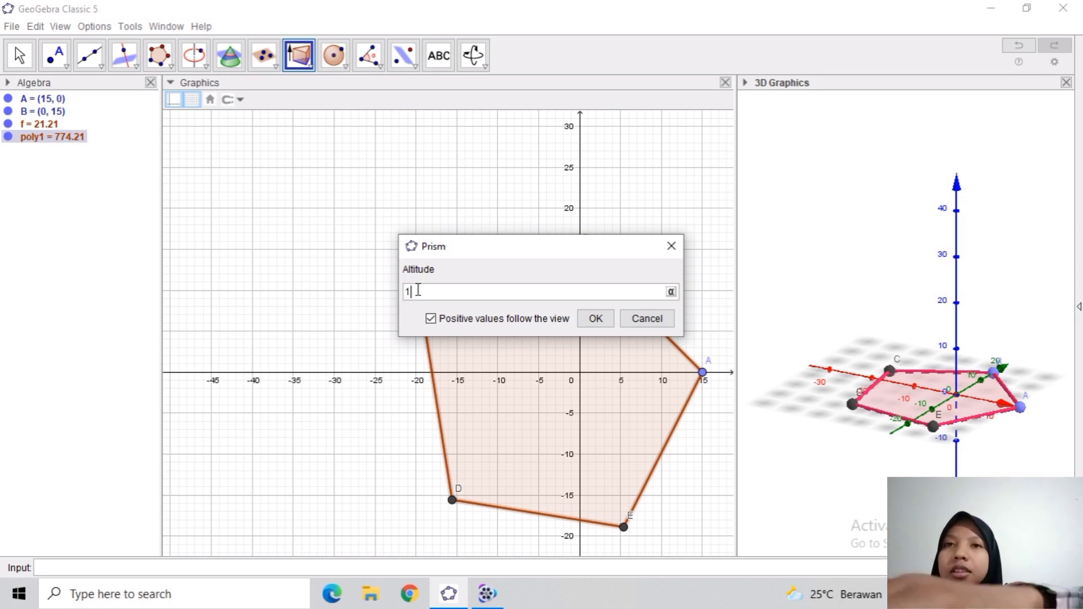
pyautogui.click(595, 317)
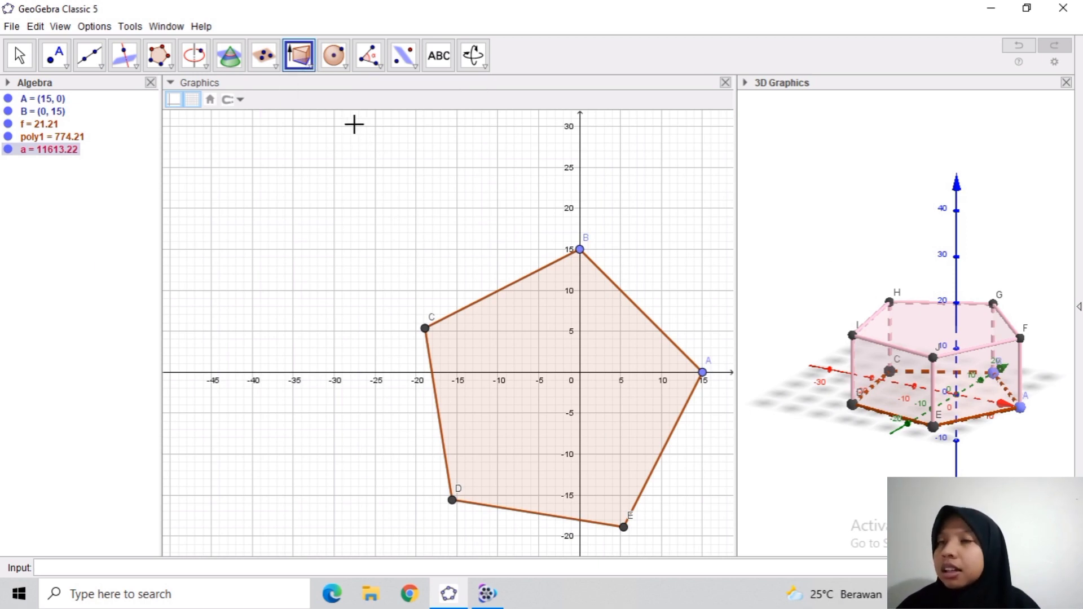
# Create the net of the pentagonal prism in the 3D view with the Net tool.
pyautogui.click(310, 70)
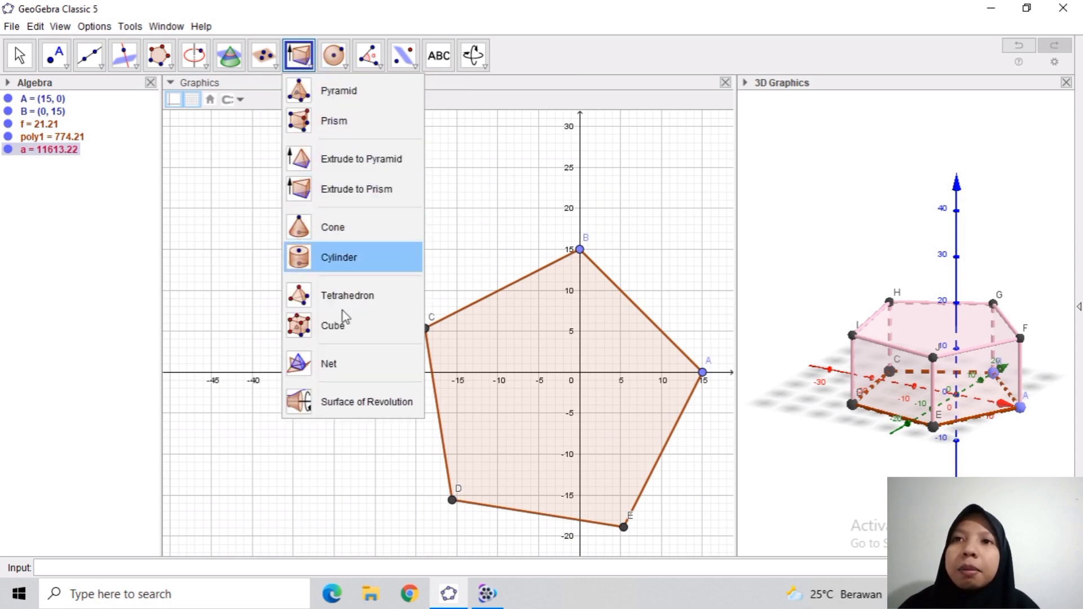
pyautogui.click(345, 373)
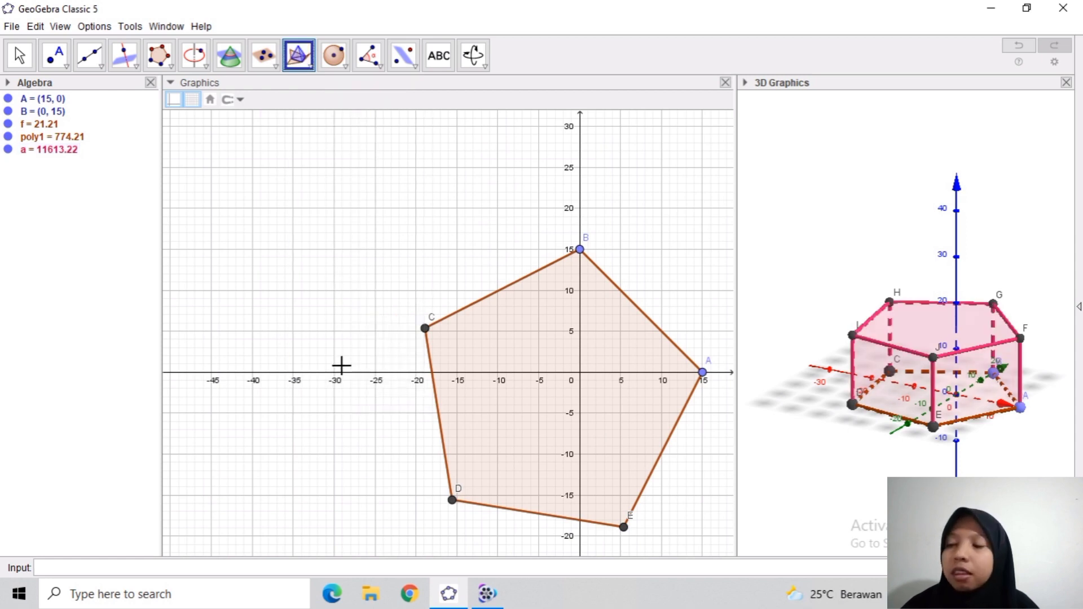
pyautogui.scroll(-3, 341, 366)
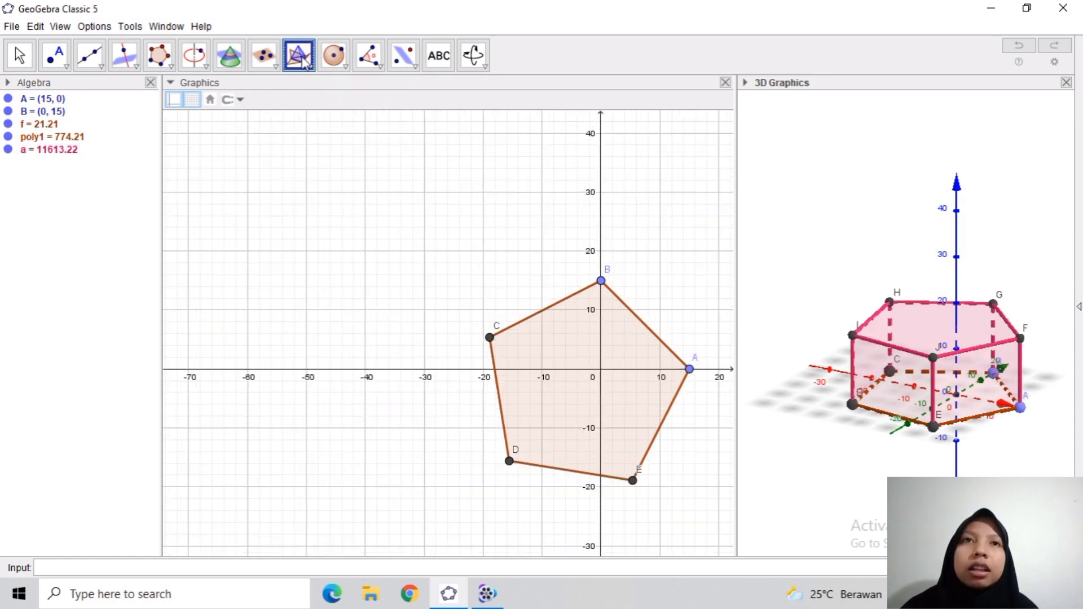
pyautogui.moveTo(334, 56)
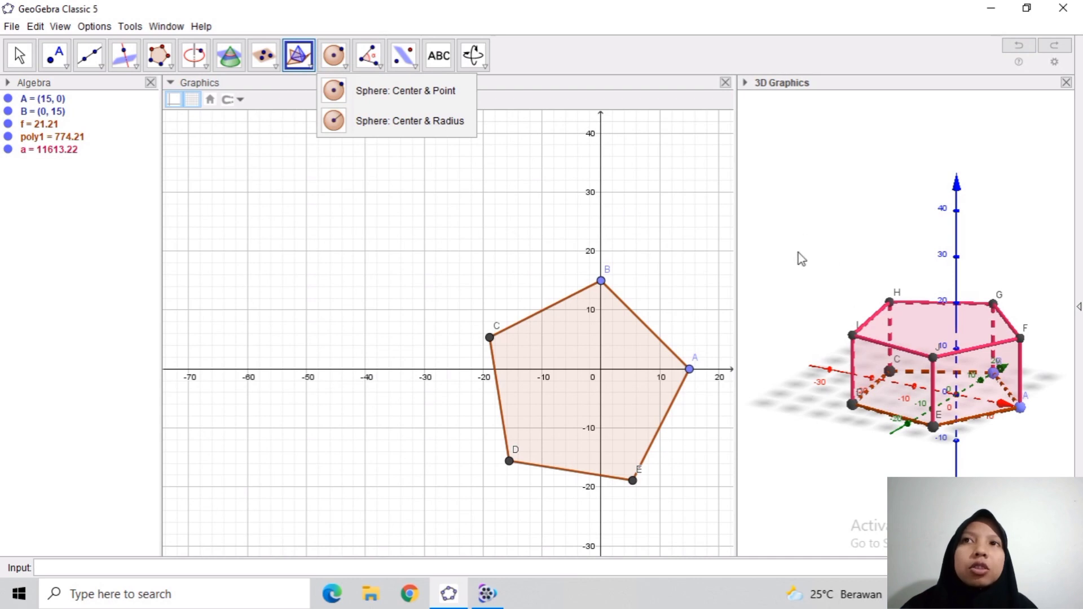
pyautogui.click(862, 346)
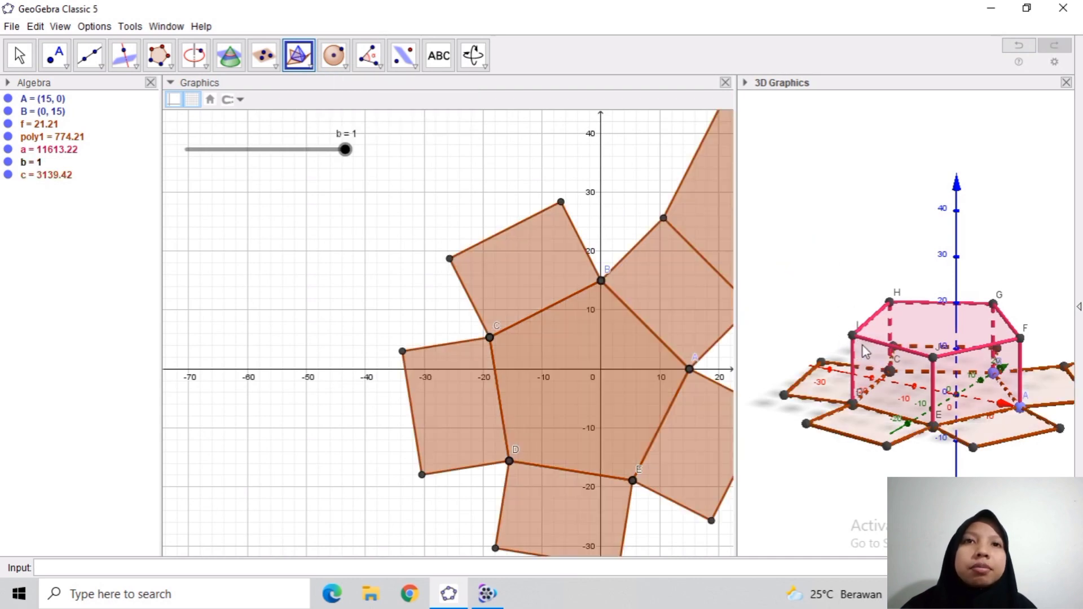
pyautogui.scroll(-1, 353, 359)
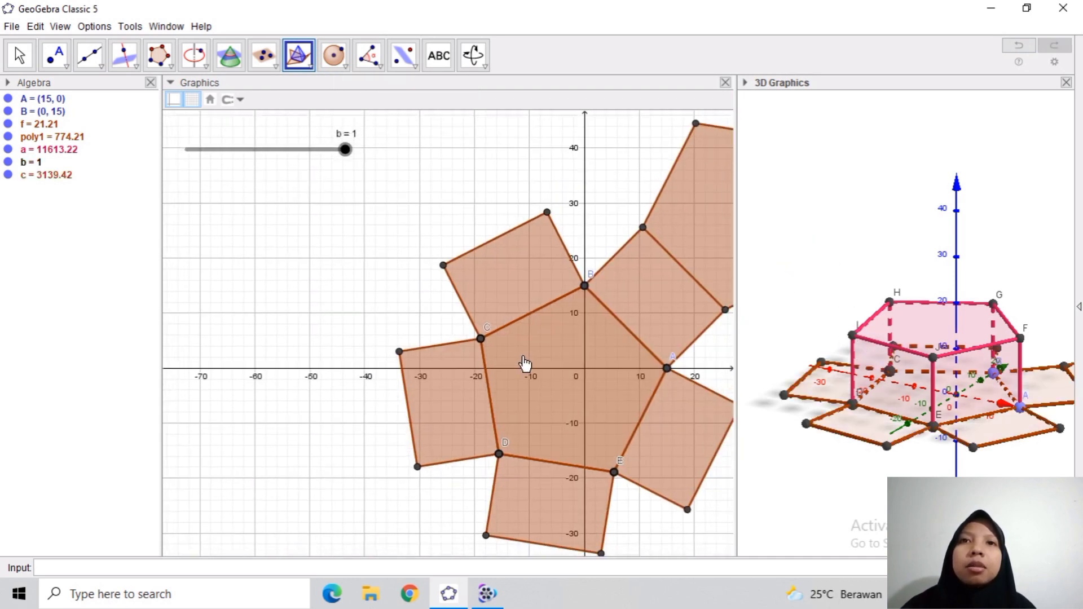
pyautogui.scroll(-3, 525, 364)
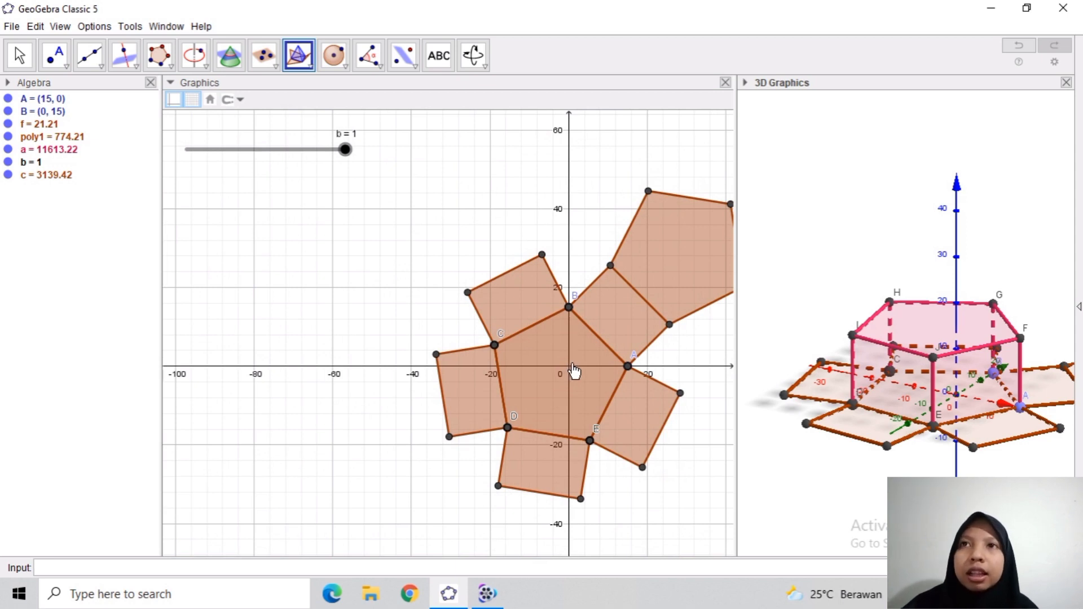
pyautogui.scroll(-3, 573, 373)
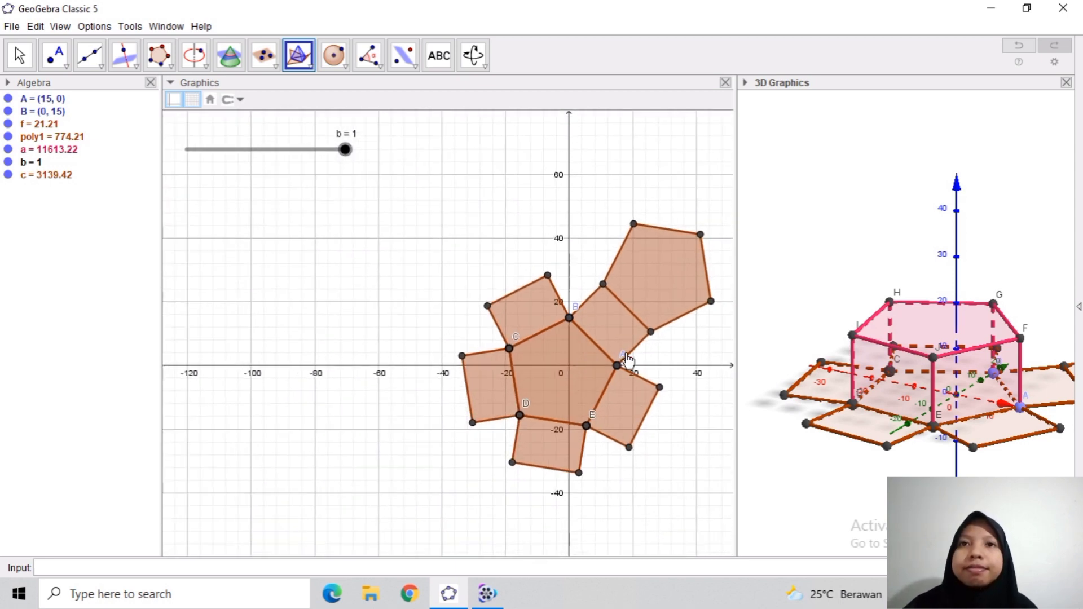
pyautogui.scroll(-1, 628, 360)
pyautogui.scroll(1, 627, 360)
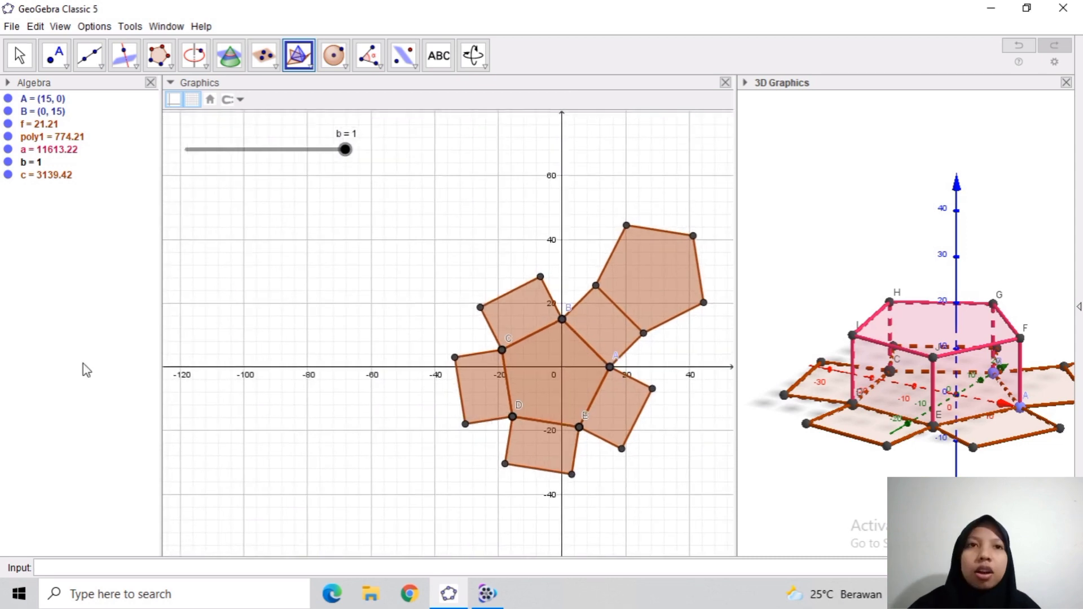